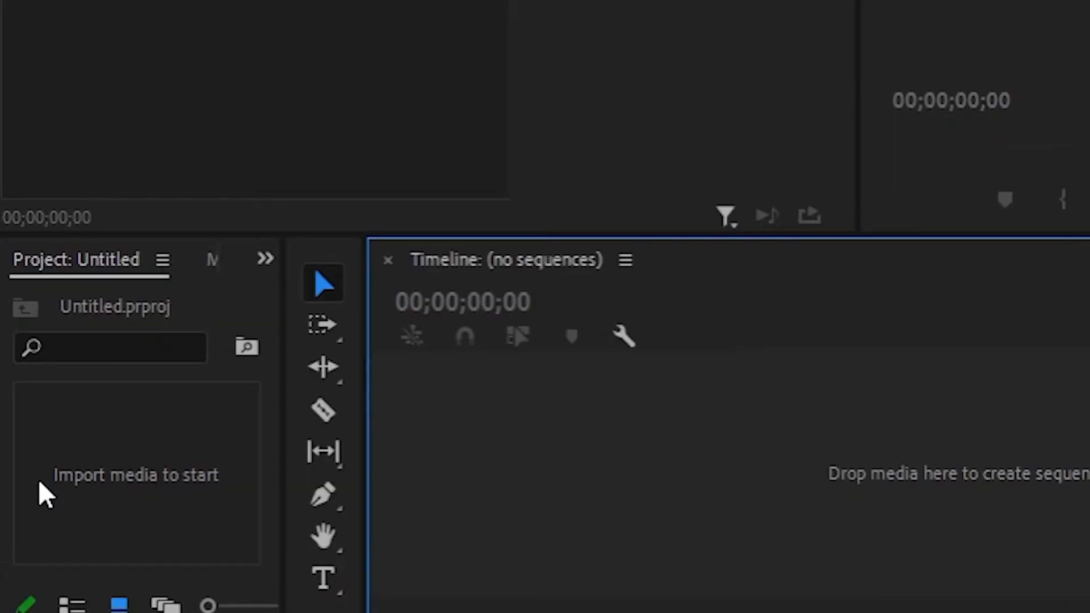
Import the White Background image and lay it in the timeline as a new sequence clip about 32 seconds long.
{"action": "double_click", "coordinate": [121, 475]}
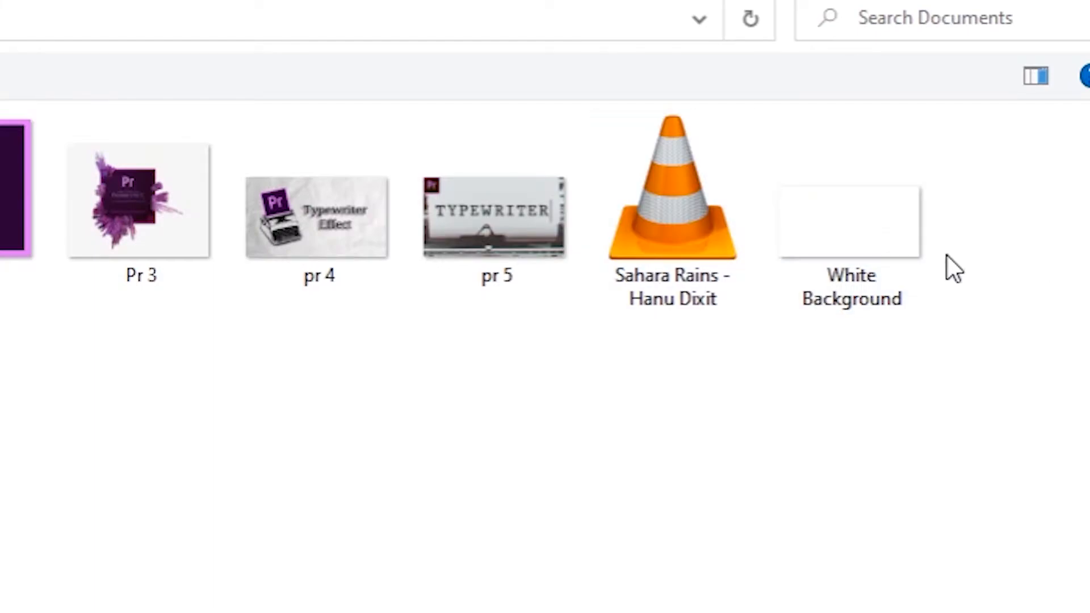
{"action": "double_click", "coordinate": [903, 256]}
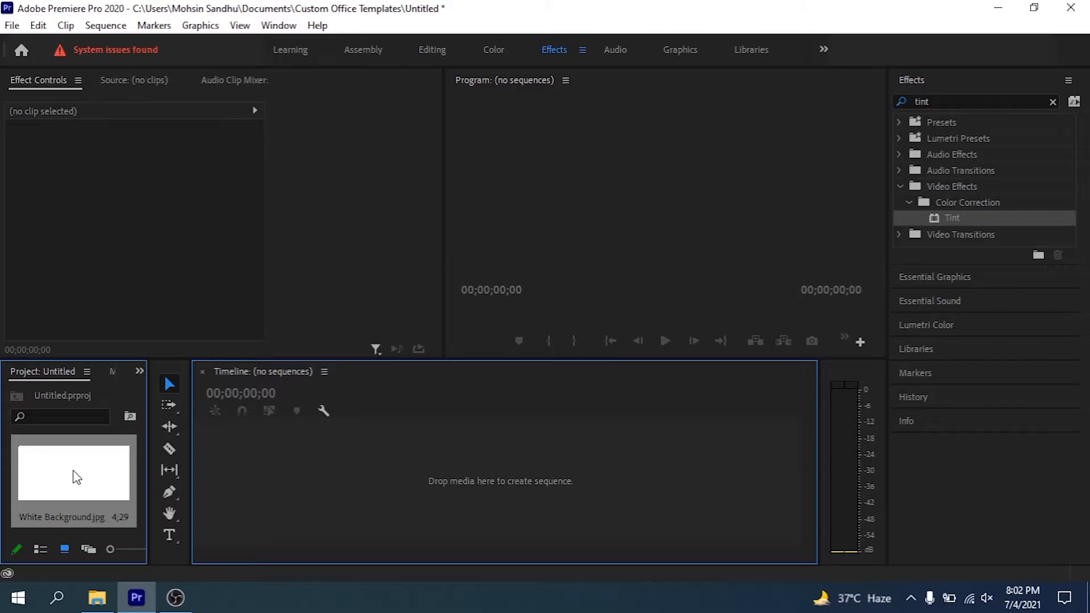
{"action": "left_click_drag", "start_coordinate": [60, 485], "coordinate": [329, 478]}
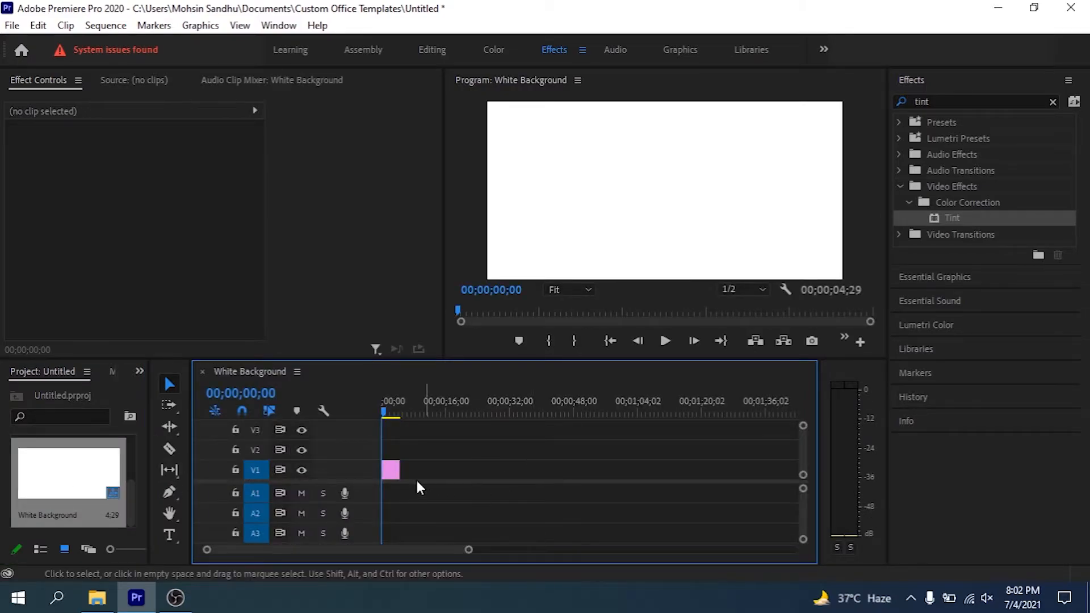
{"action": "left_click_drag", "start_coordinate": [401, 469], "coordinate": [506, 462]}
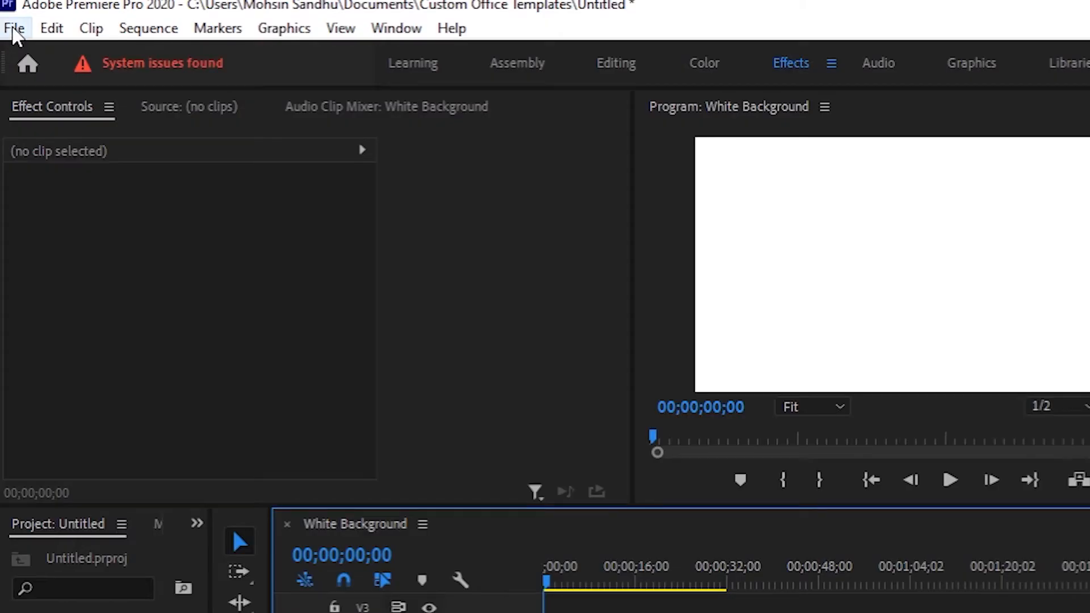
Create a legacy title named "Tutorial Adding Typerwirter Effect".
{"action": "left_click", "coordinate": [14, 32]}
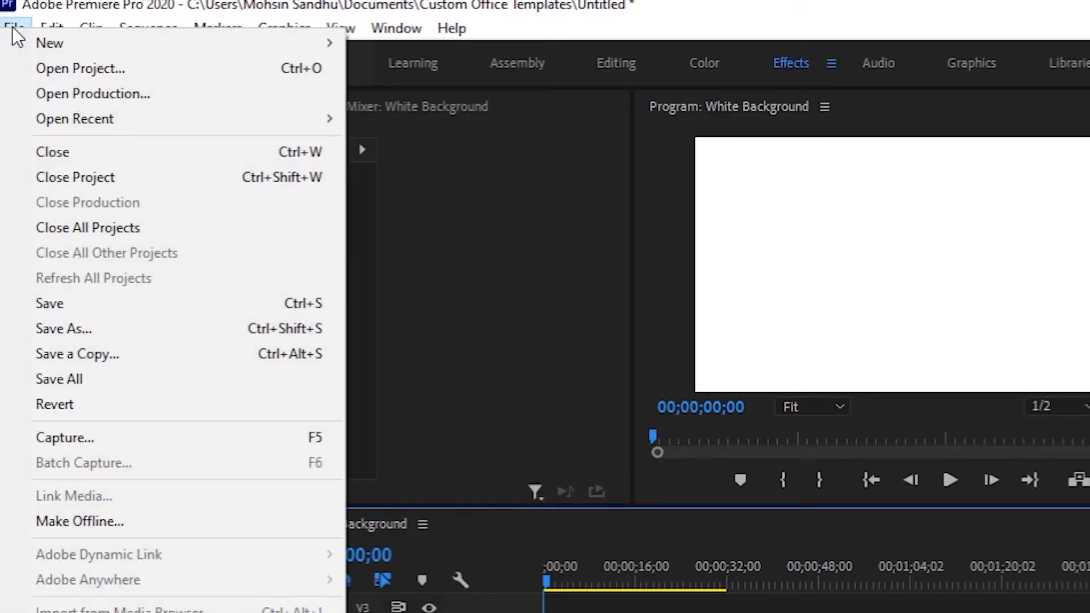
{"action": "mouse_move", "coordinate": [60, 43]}
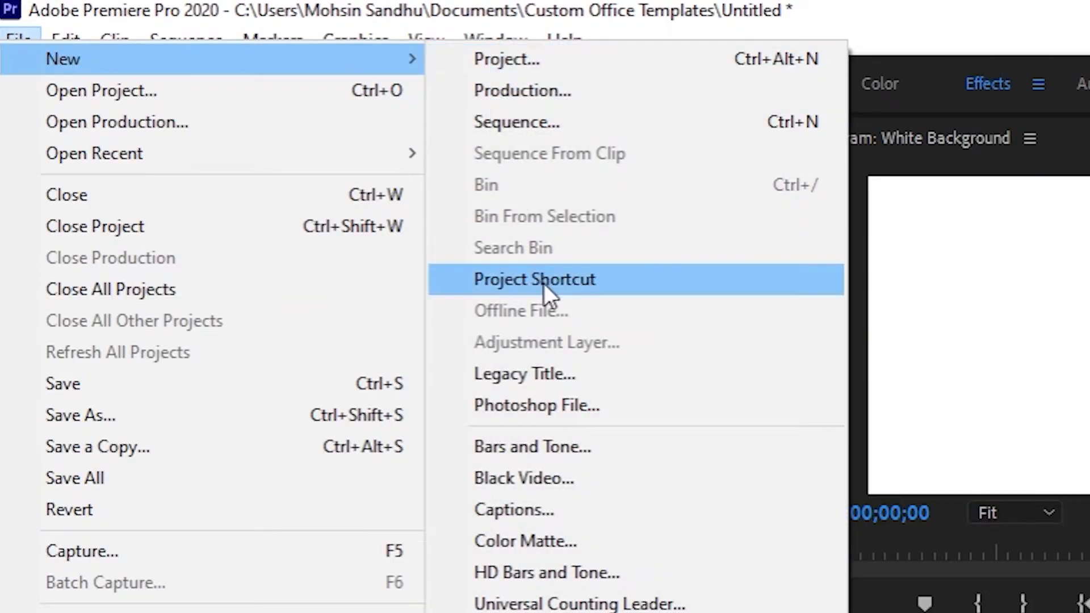
{"action": "left_click", "coordinate": [834, 4]}
{"action": "left_click", "coordinate": [31, 37]}
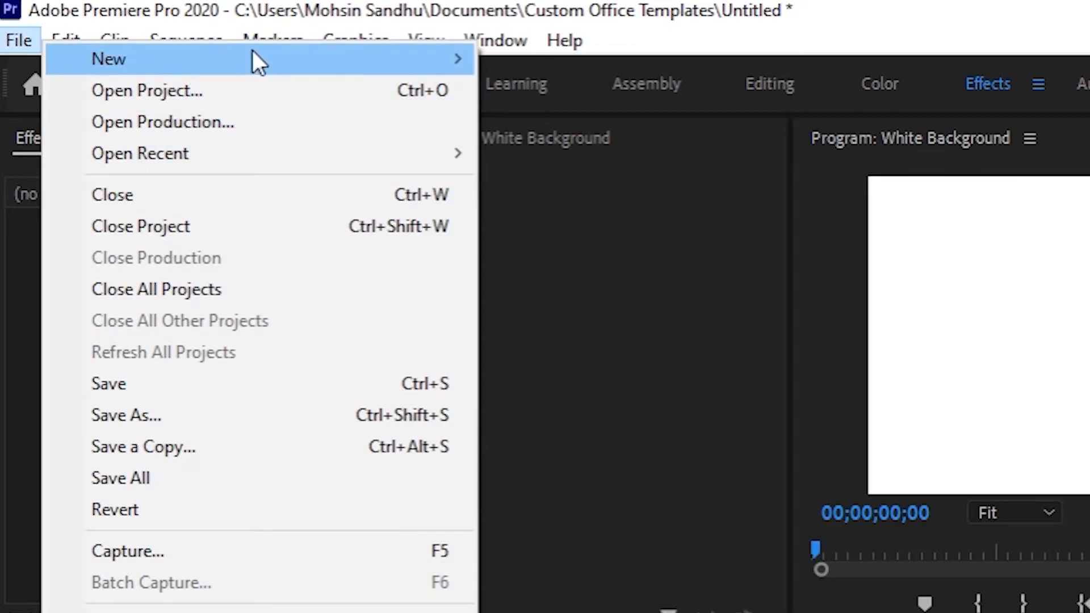
{"action": "mouse_move", "coordinate": [253, 58]}
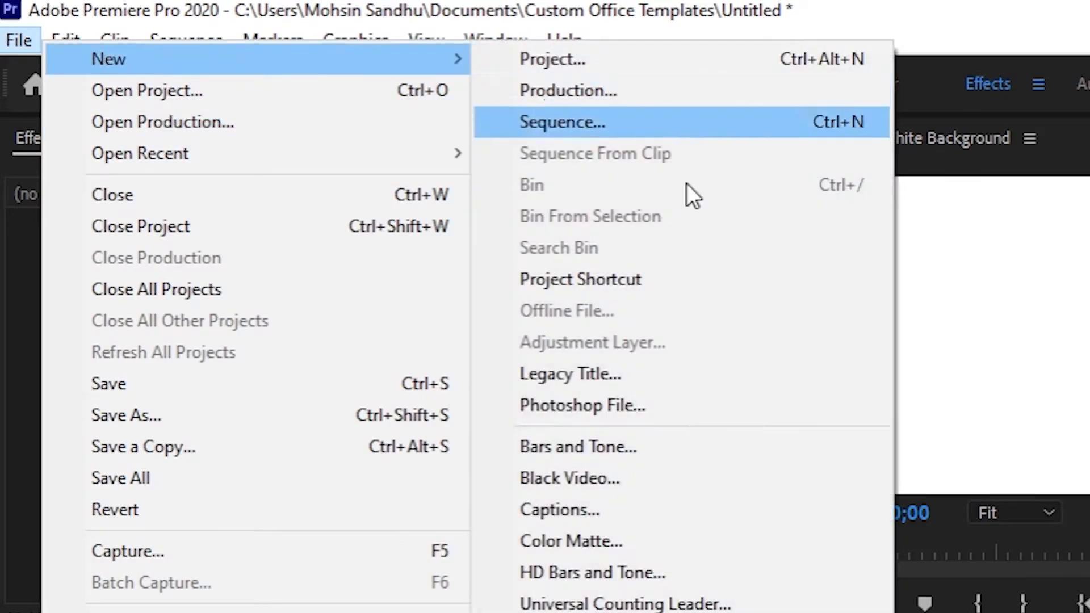
{"action": "left_click", "coordinate": [675, 372]}
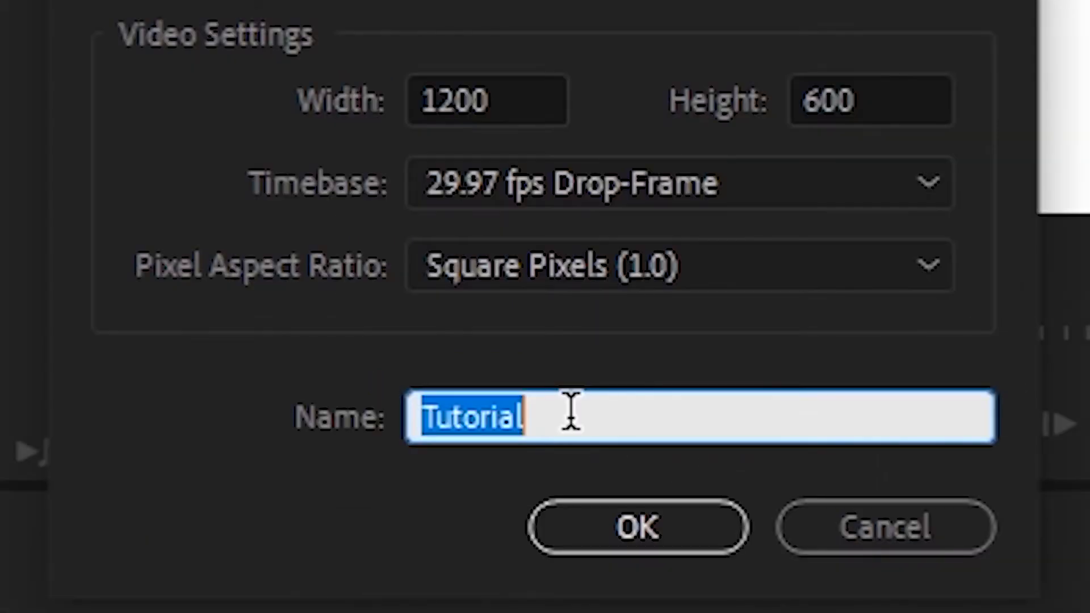
{"action": "type", "text": "Tutorial "}
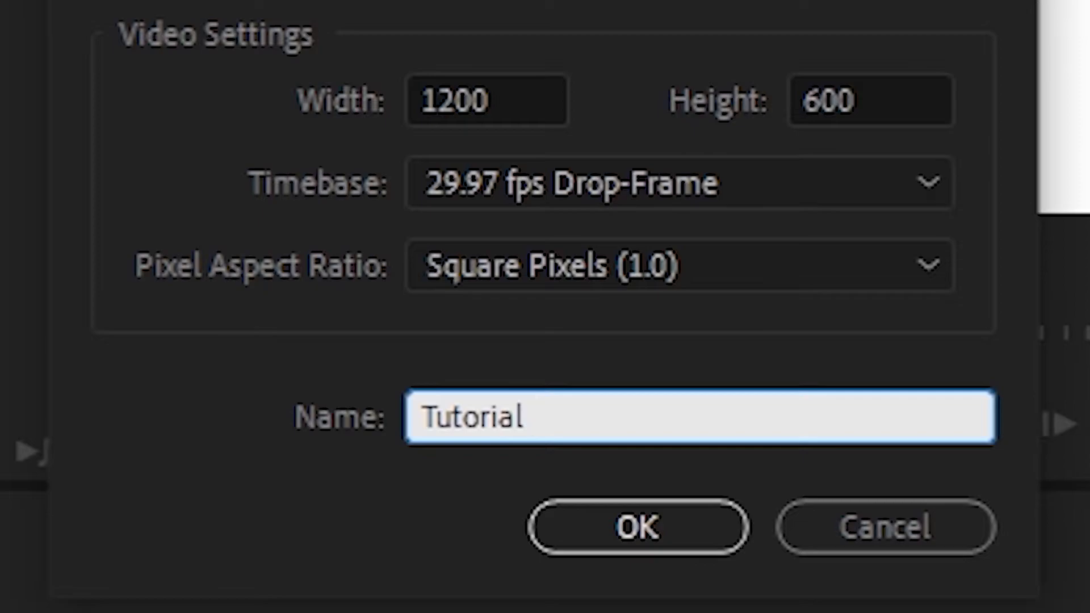
{"action": "type", "text": "Adding Typerwirte"}
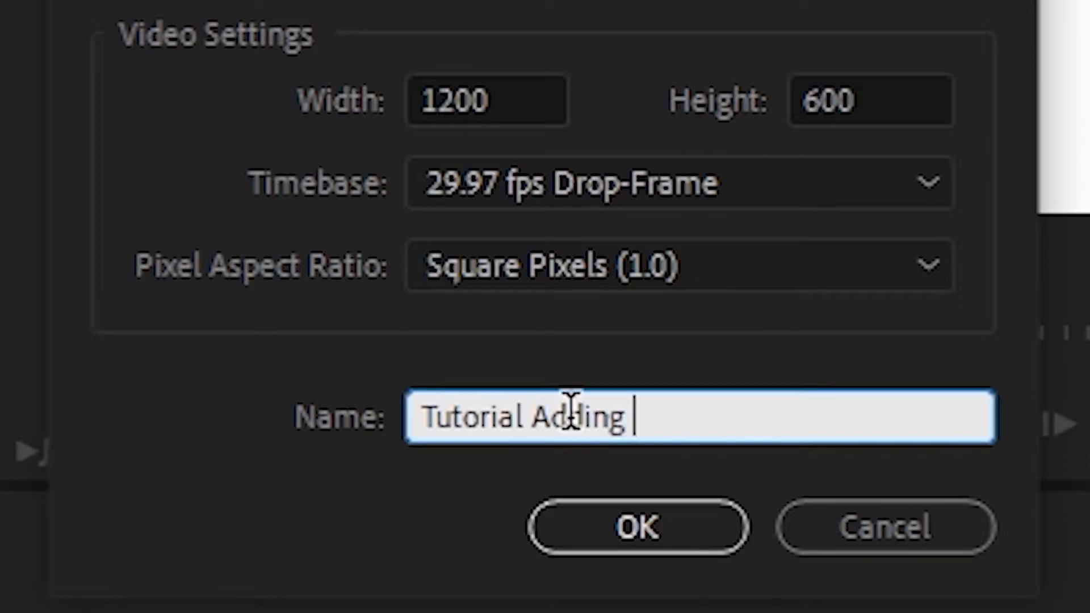
{"action": "type", "text": "r Effect"}
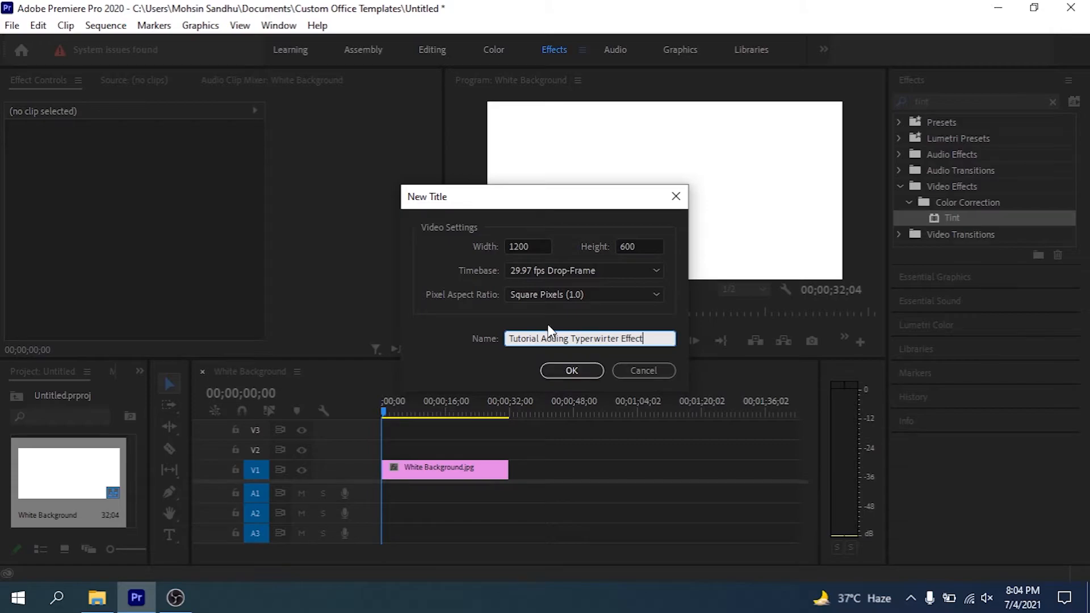
{"action": "left_click", "coordinate": [572, 370]}
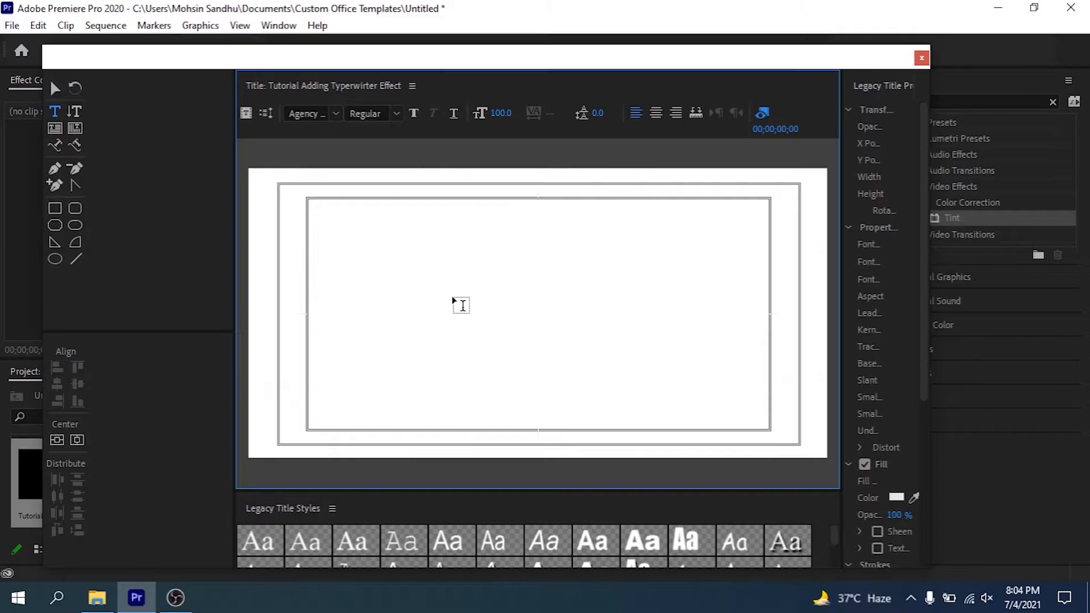
Add the text "Old Vlog 2017" in the upper middle of the title canvas.
{"action": "left_click", "coordinate": [419, 305]}
{"action": "left_click", "coordinate": [418, 302]}
{"action": "type", "text": "Old"}
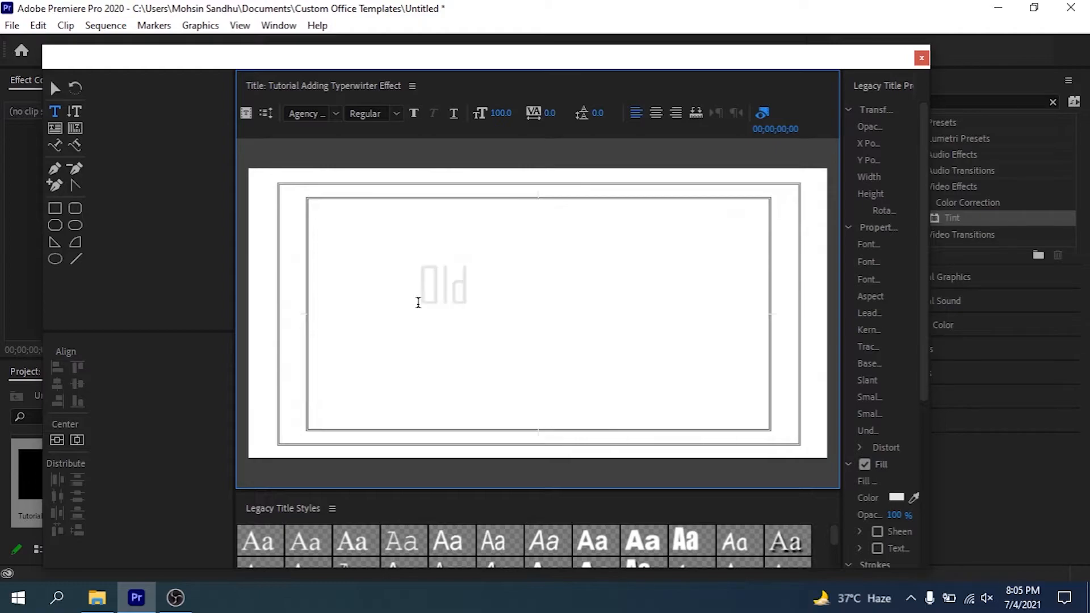
{"action": "type", "text": " Vlog 2"}
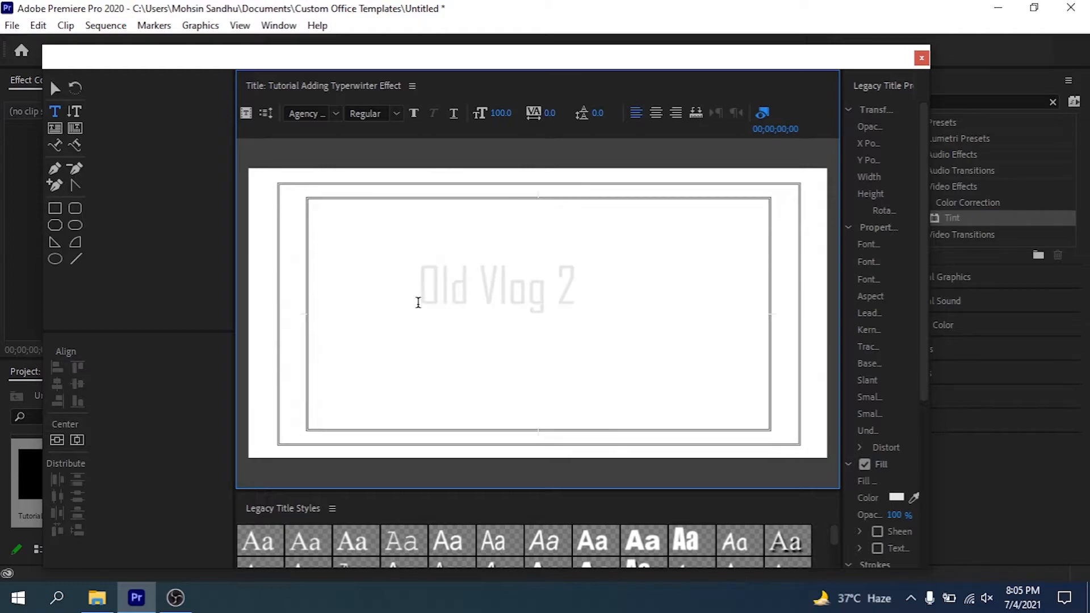
{"action": "type", "text": "015"}
{"action": "key", "text": "BackSpace"}
{"action": "type", "text": "7"}
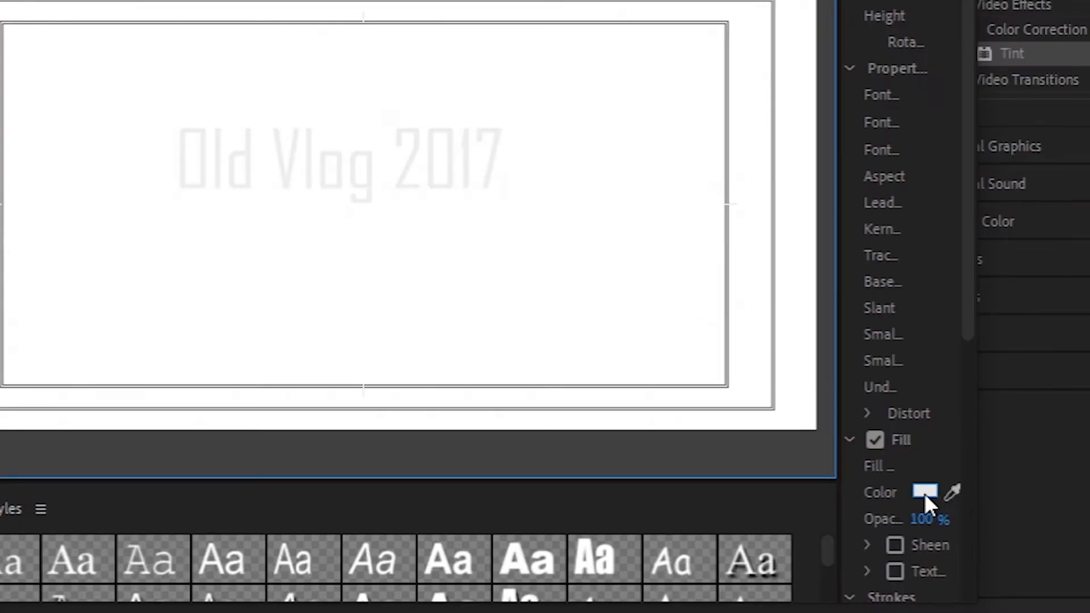
Set the title text's fill color to black (000000) and center the text horizontally in the frame.
{"action": "left_click", "coordinate": [925, 492]}
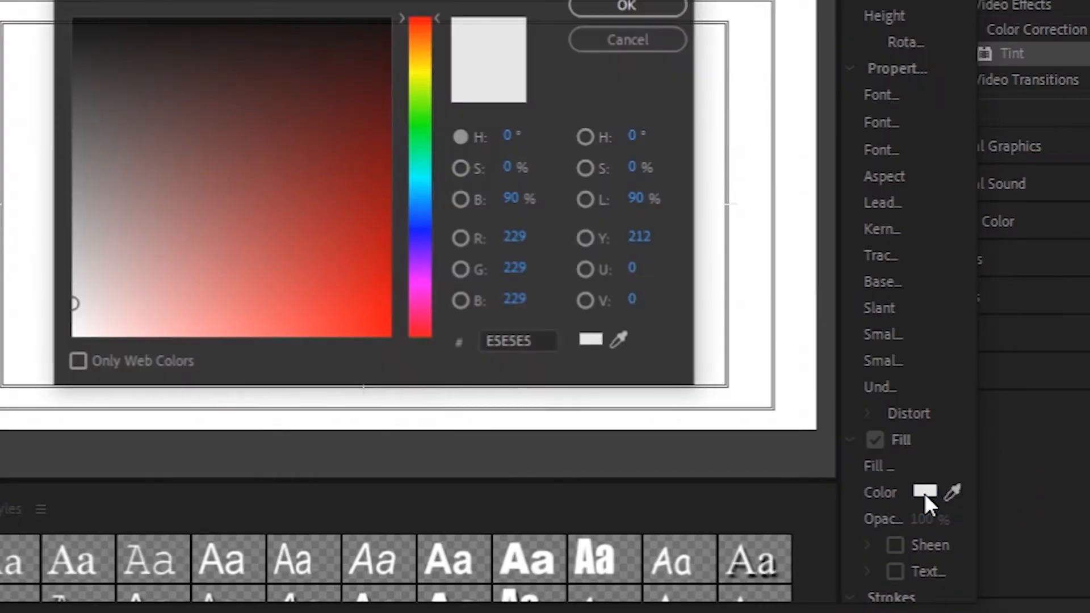
{"action": "left_click_drag", "start_coordinate": [326, 0], "coordinate": [288, 0]}
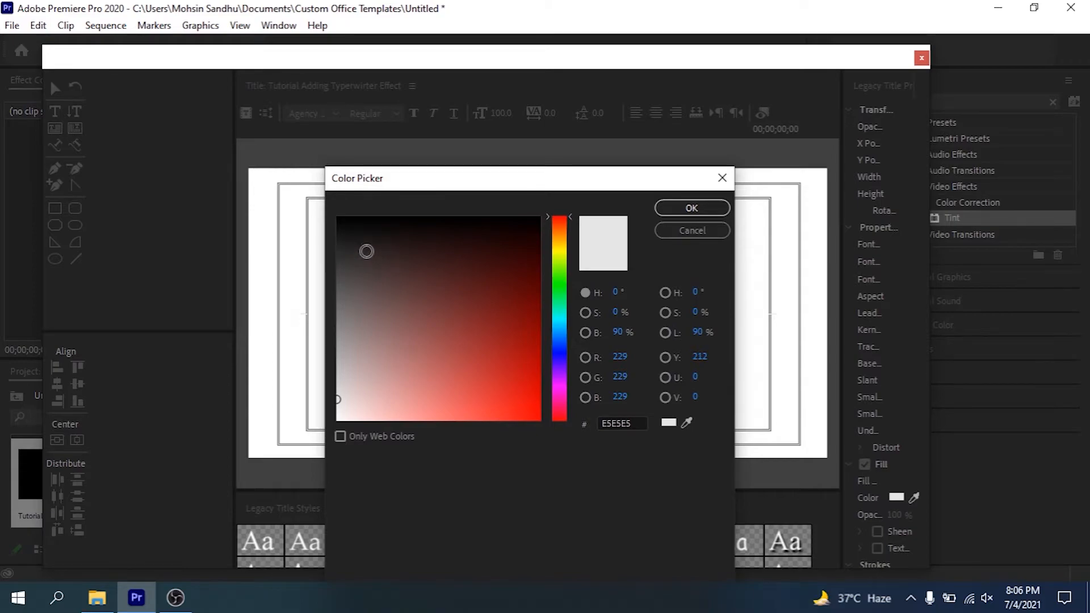
{"action": "left_click", "coordinate": [92, 185]}
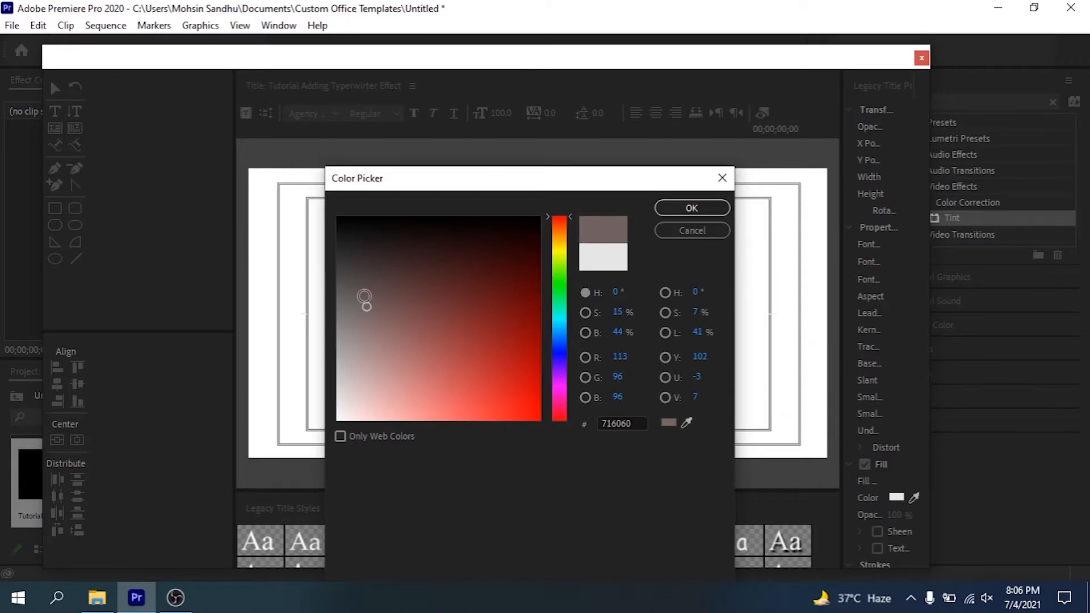
{"action": "left_click_drag", "start_coordinate": [365, 296], "coordinate": [334, 202]}
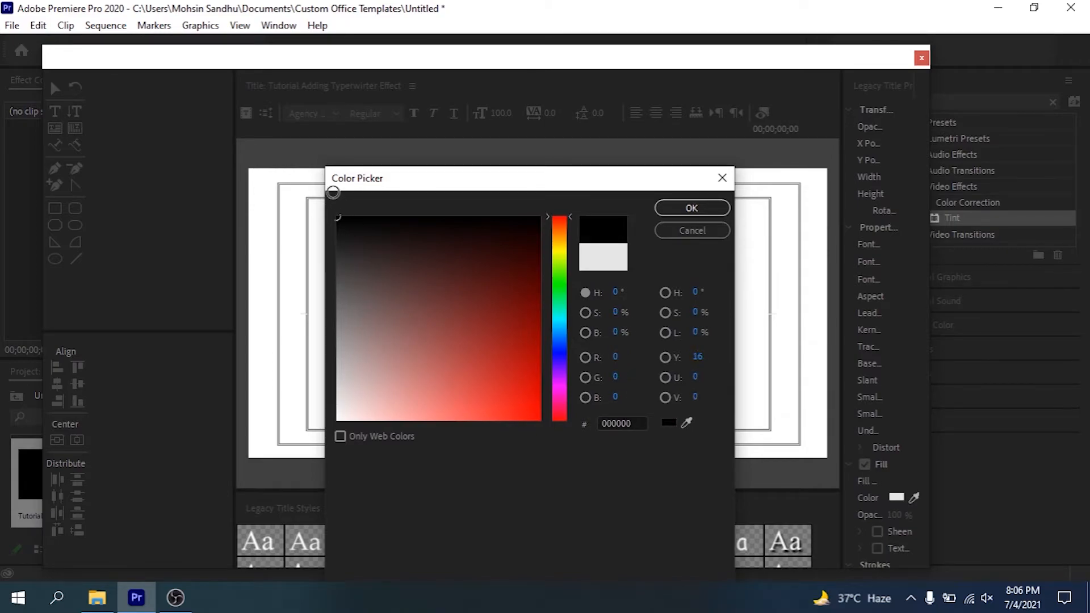
{"action": "left_click", "coordinate": [692, 206]}
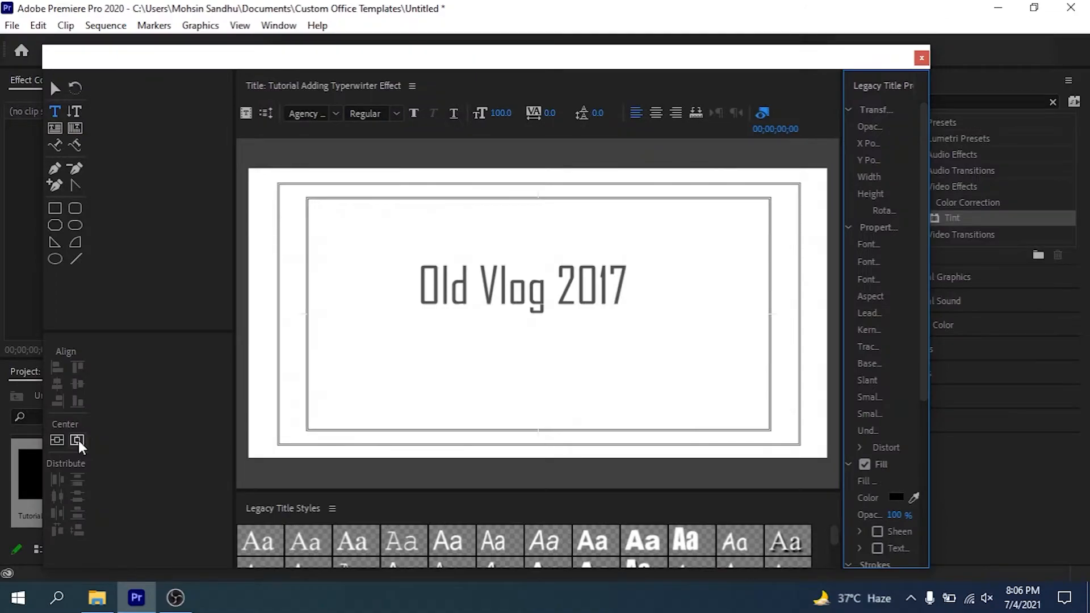
{"action": "left_click", "coordinate": [77, 440]}
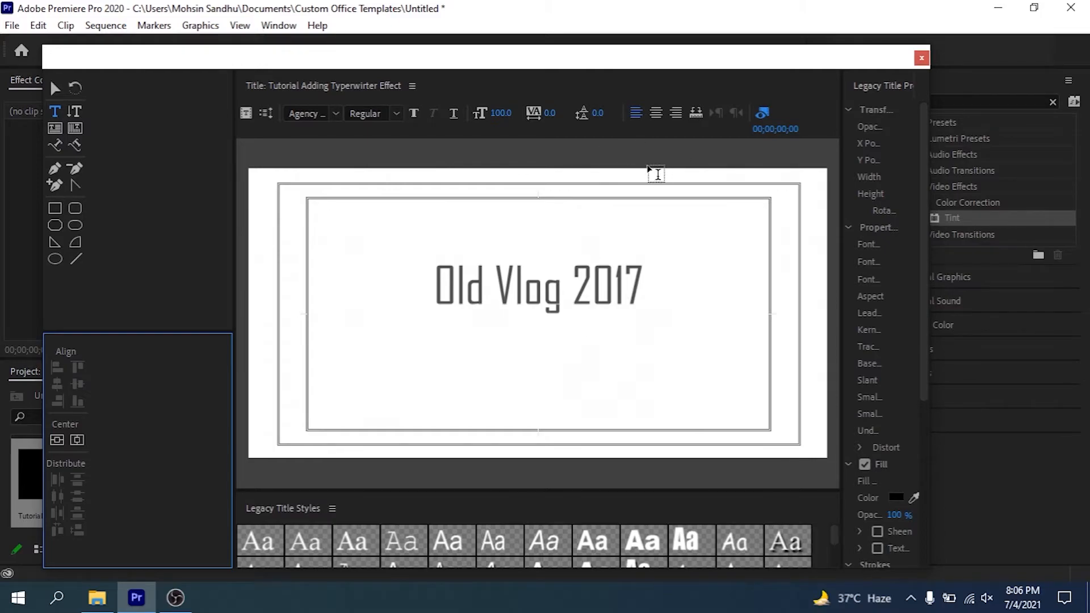
Examine the font families and font styles offered for the "Old Vlog 2017" text.
{"action": "left_click", "coordinate": [383, 123]}
{"action": "left_click", "coordinate": [439, 286]}
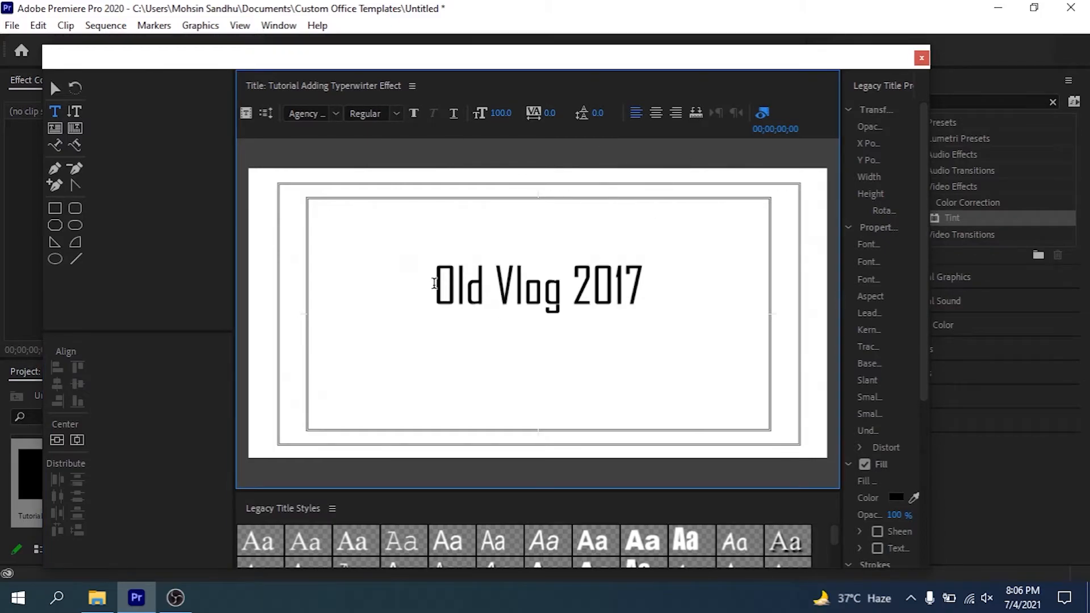
{"action": "left_click_drag", "start_coordinate": [434, 283], "coordinate": [665, 288]}
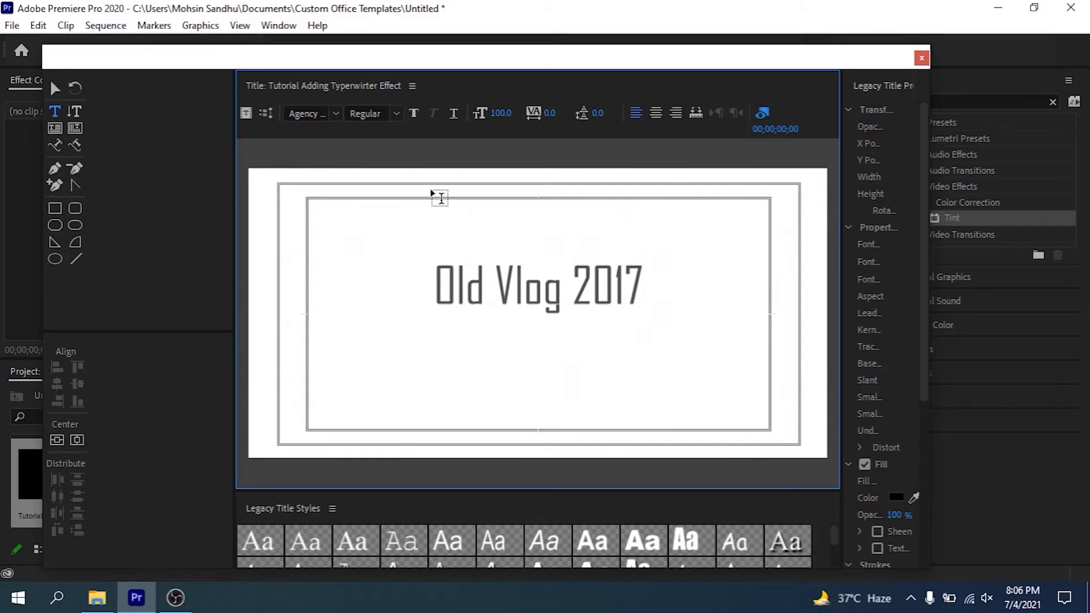
{"action": "left_click", "coordinate": [312, 113]}
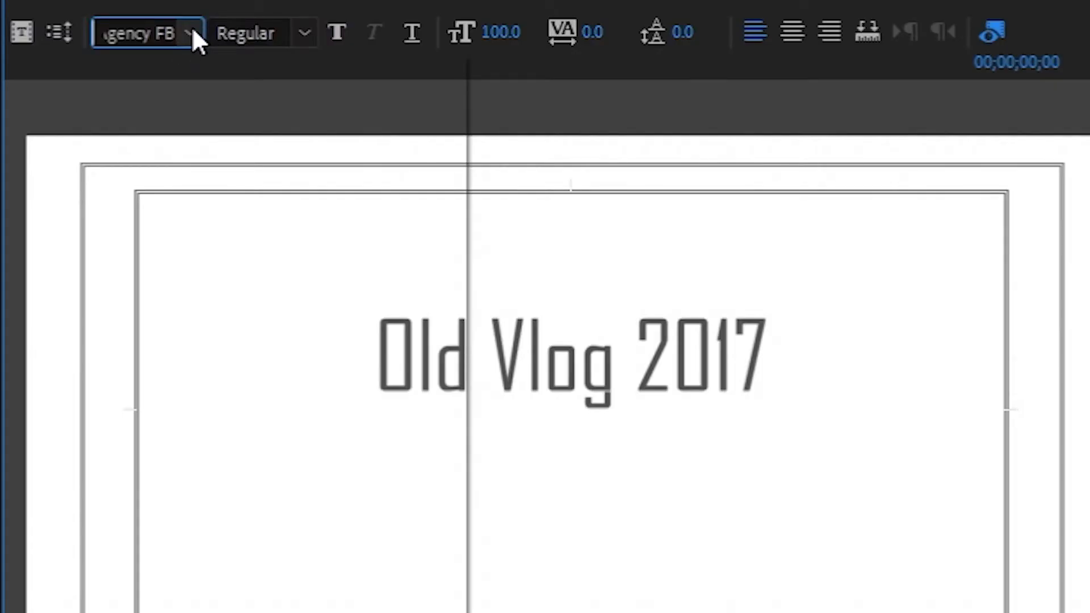
{"action": "left_click", "coordinate": [192, 29]}
{"action": "scroll", "coordinate": [192, 110], "scroll_direction": "up", "scroll_amount": 1}
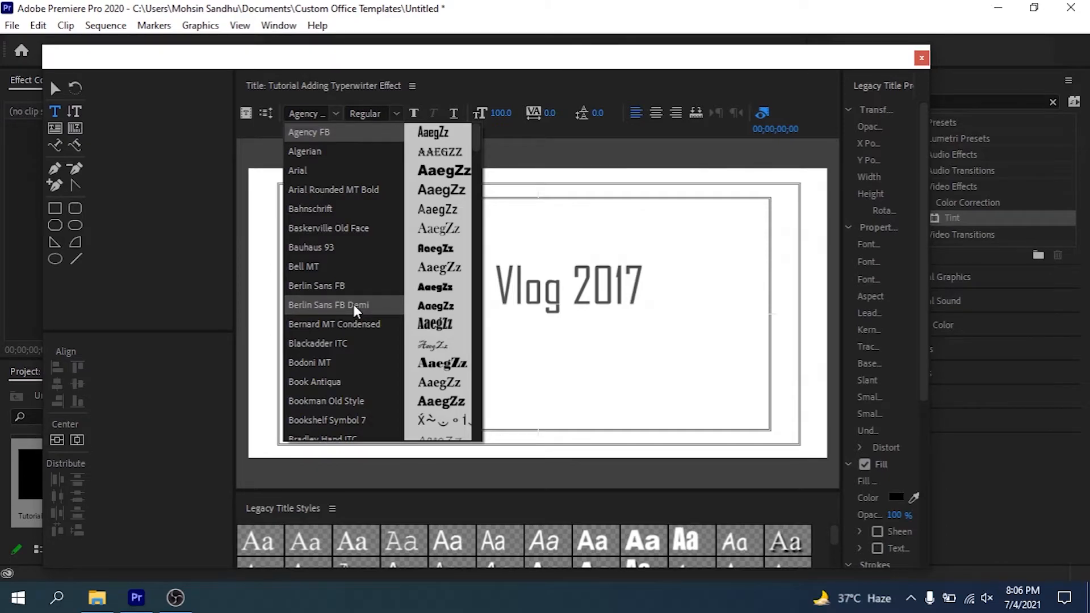
{"action": "scroll", "coordinate": [321, 341], "scroll_direction": "down", "scroll_amount": 3}
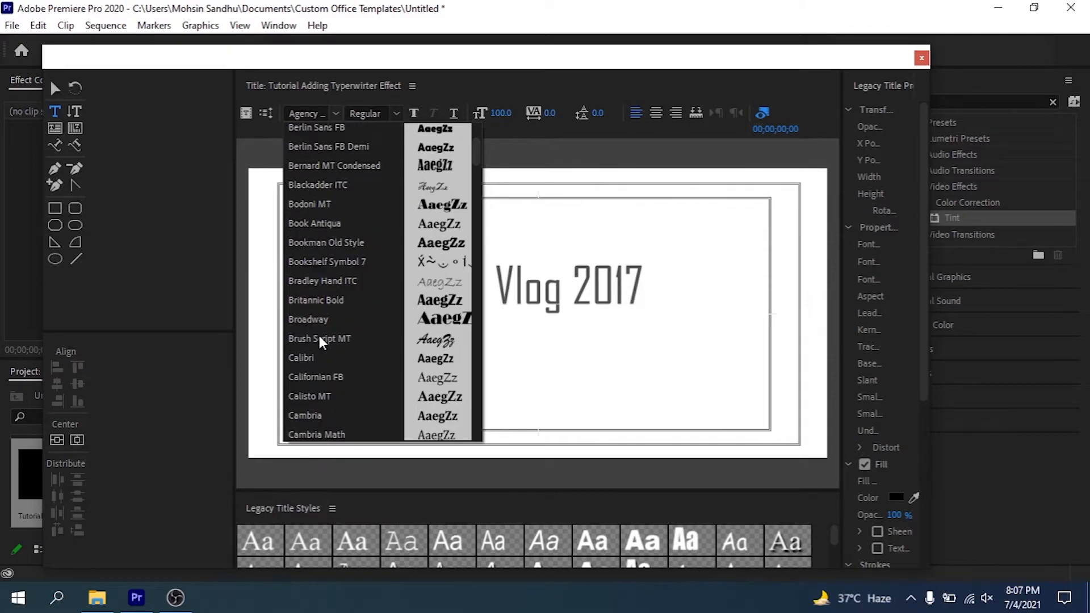
{"action": "scroll", "coordinate": [320, 340], "scroll_direction": "up", "scroll_amount": 3}
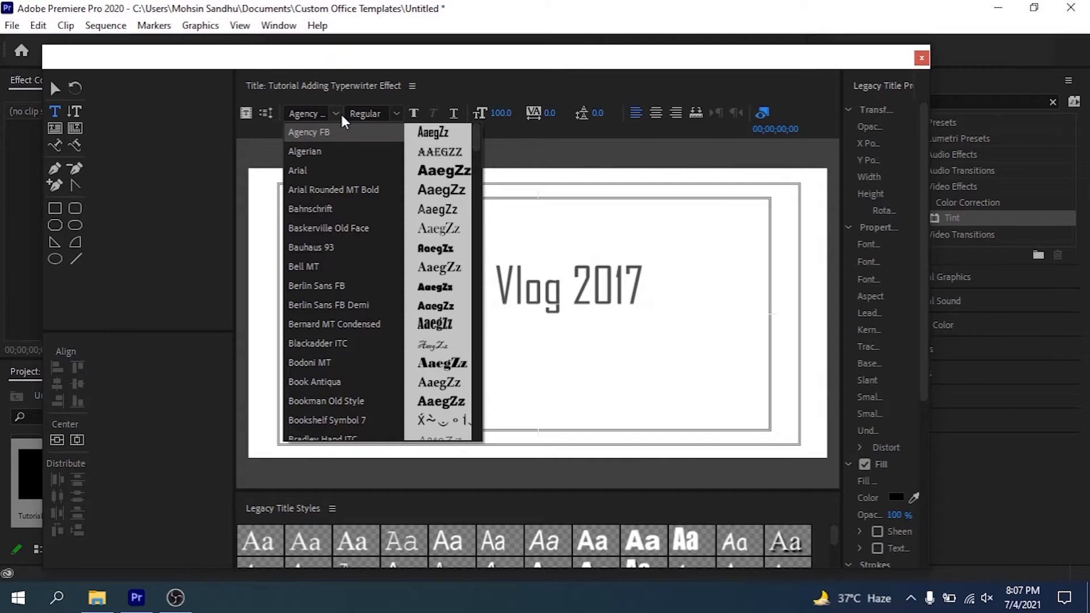
{"action": "left_click", "coordinate": [549, 294]}
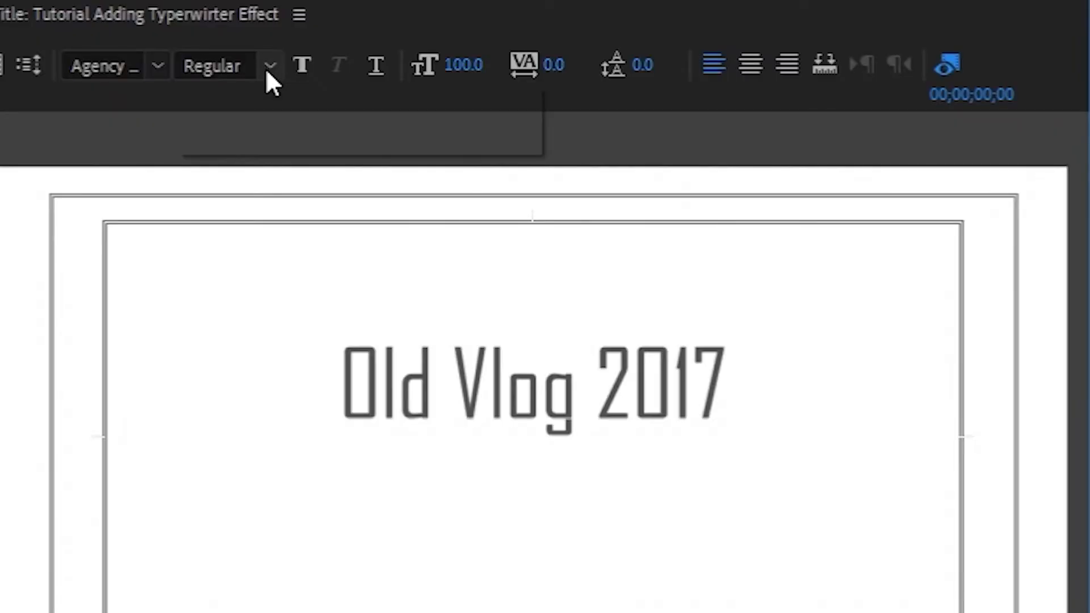
{"action": "left_click", "coordinate": [396, 119]}
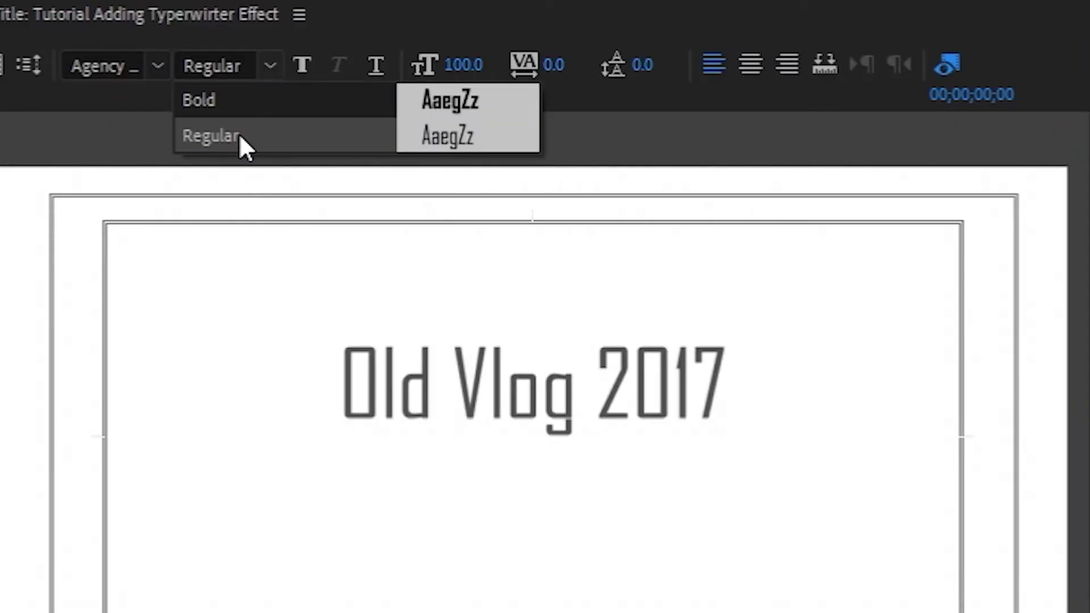
{"action": "left_click", "coordinate": [159, 68]}
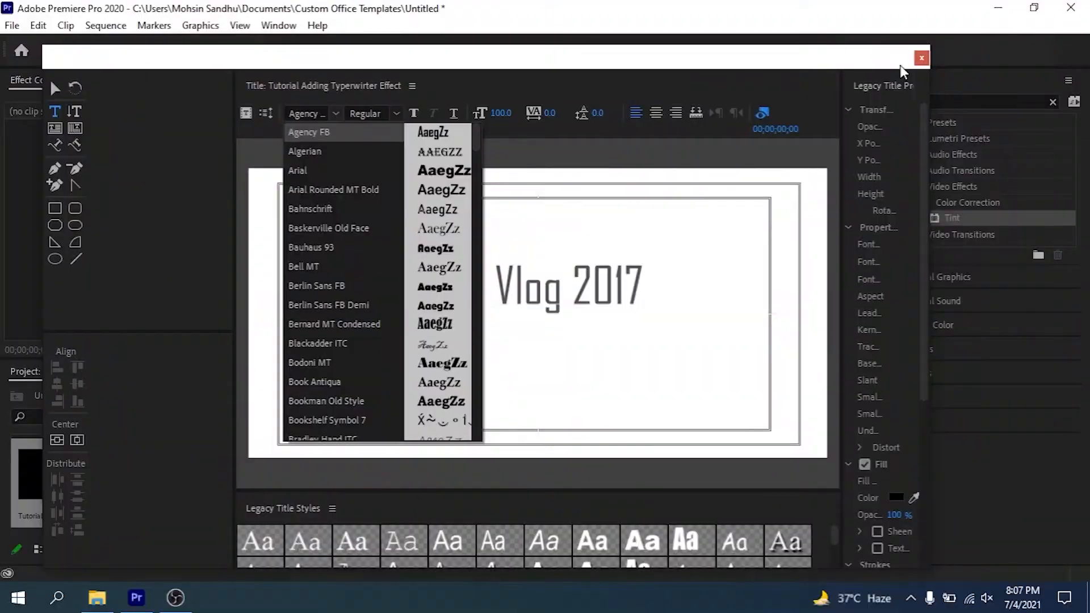
Close the title editor and place the new title on track V2 at the start of the sequence, above the white background.
{"action": "left_click", "coordinate": [921, 59]}
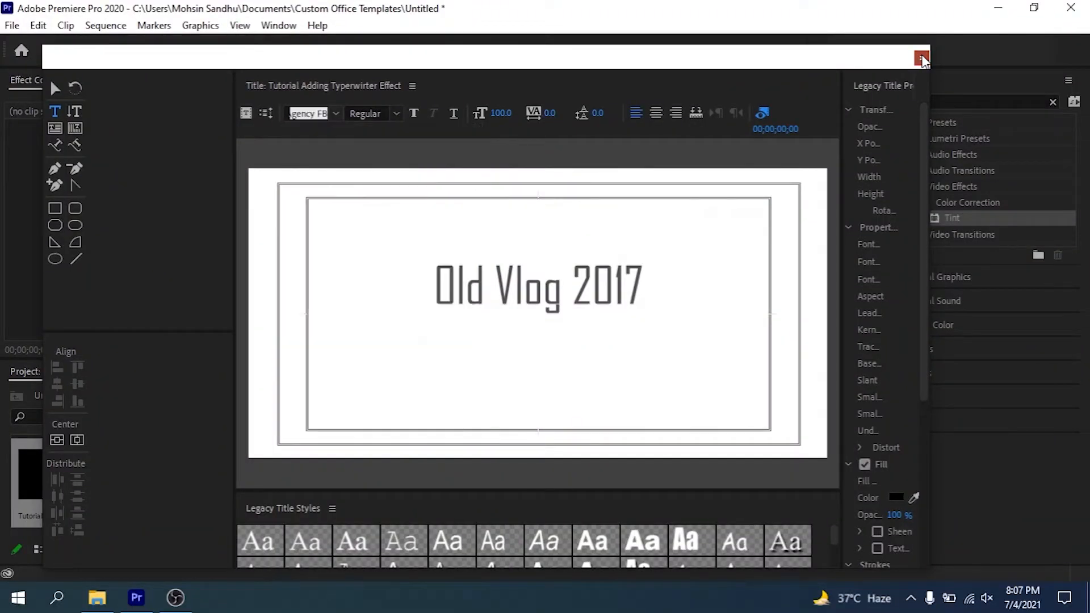
{"action": "left_click", "coordinate": [921, 58]}
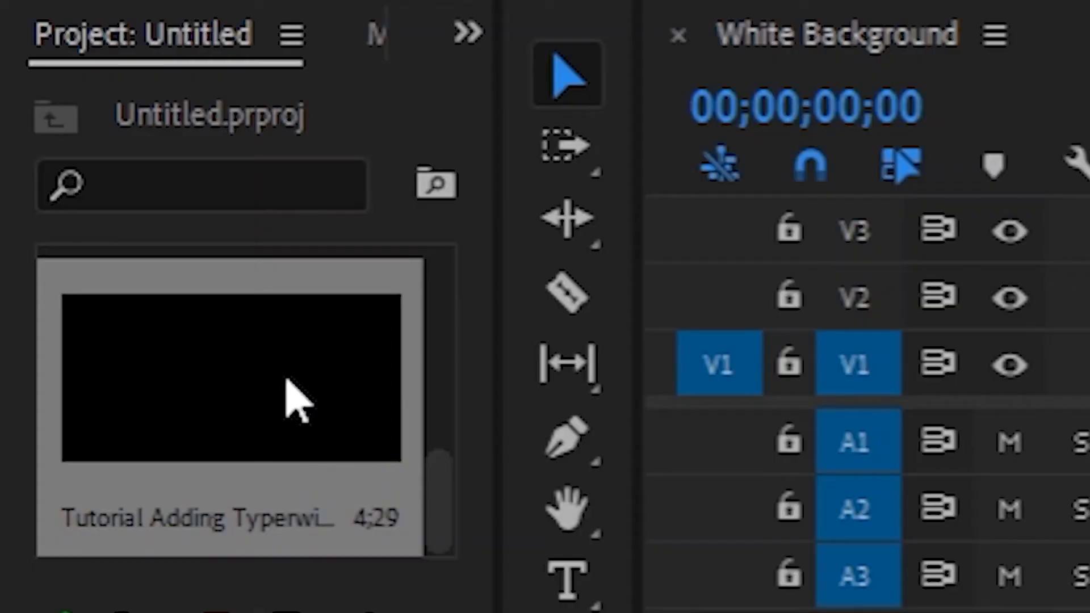
{"action": "left_click_drag", "start_coordinate": [267, 392], "coordinate": [203, 469]}
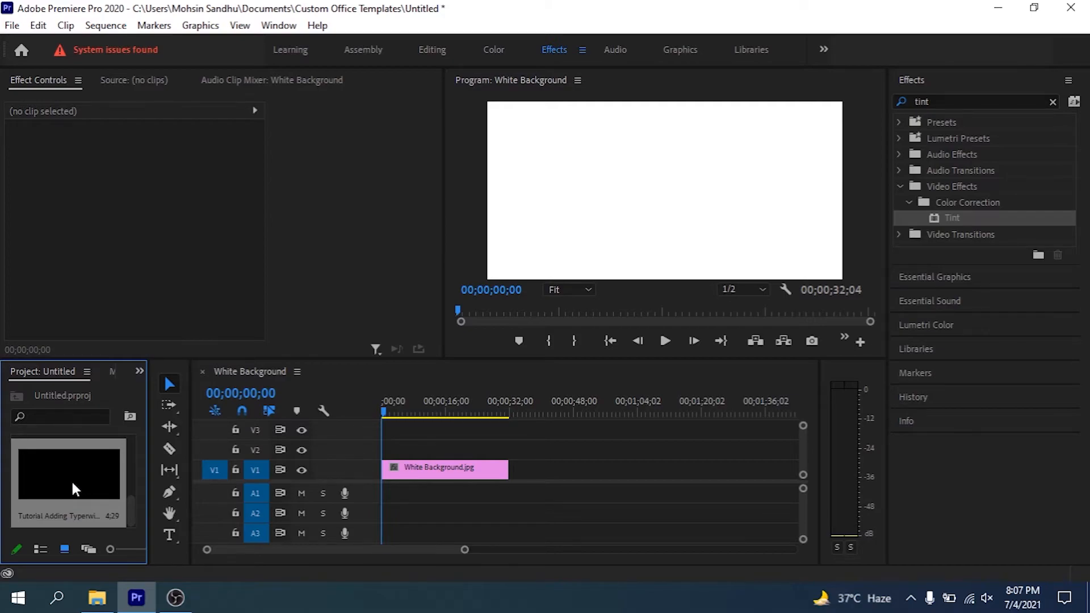
{"action": "left_click_drag", "start_coordinate": [57, 493], "coordinate": [385, 454]}
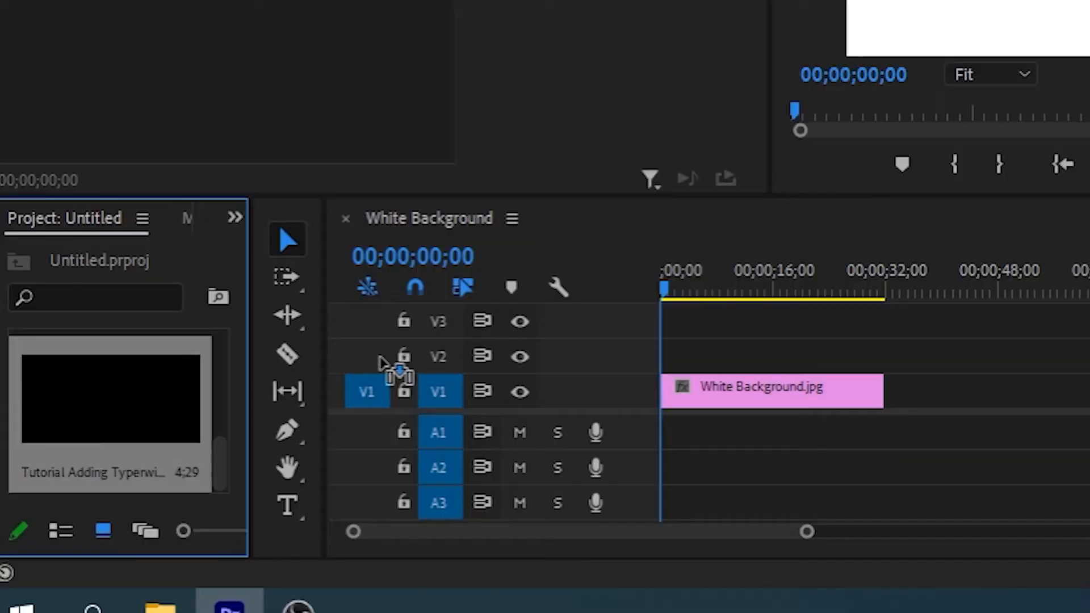
Extend the title clip on V2 to the end of the White Background clip and apply the Linear Wipe video effect to it.
{"action": "left_click_drag", "start_coordinate": [667, 364], "coordinate": [884, 355]}
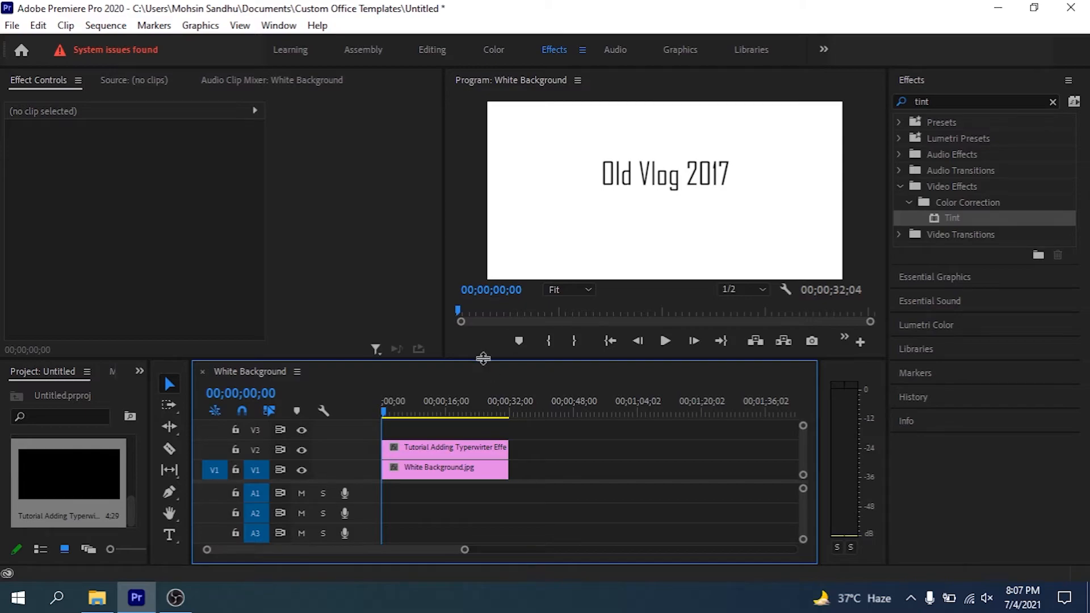
{"action": "left_click", "coordinate": [1052, 102]}
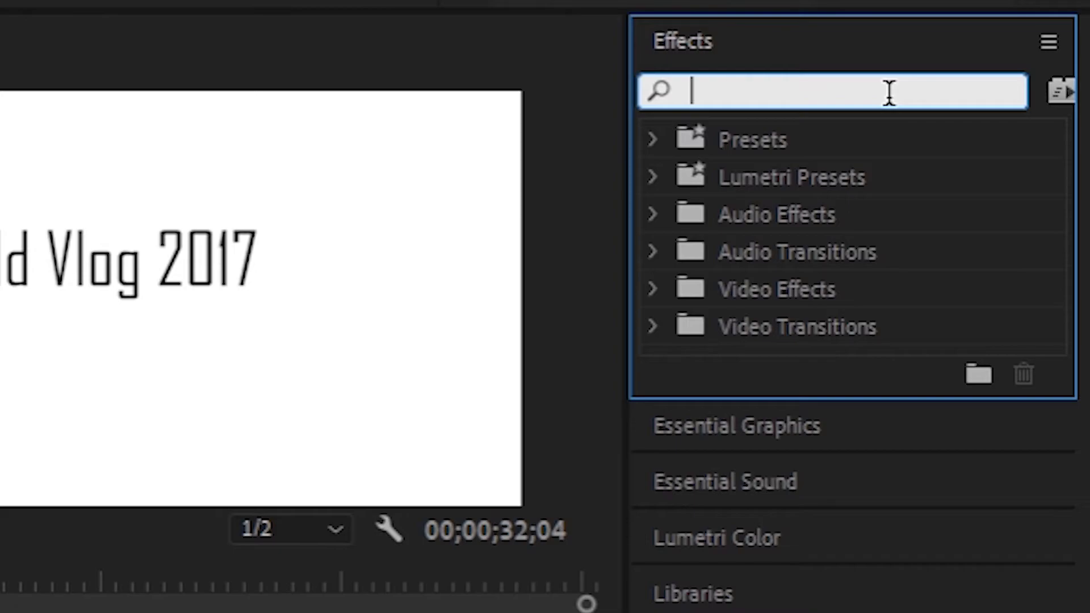
{"action": "type", "text": "line"}
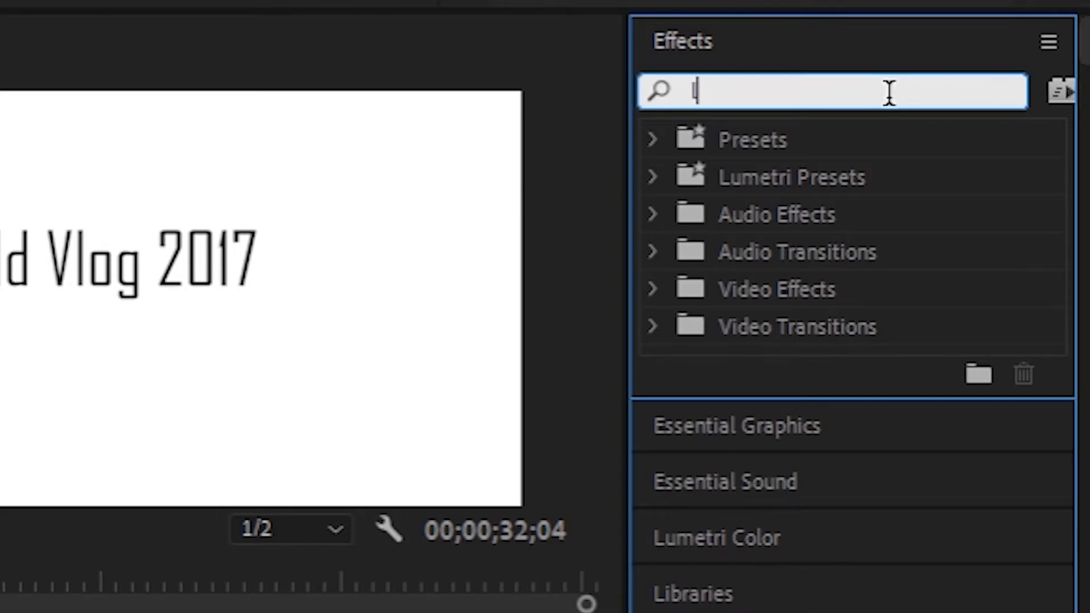
{"action": "type", "text": "ar"}
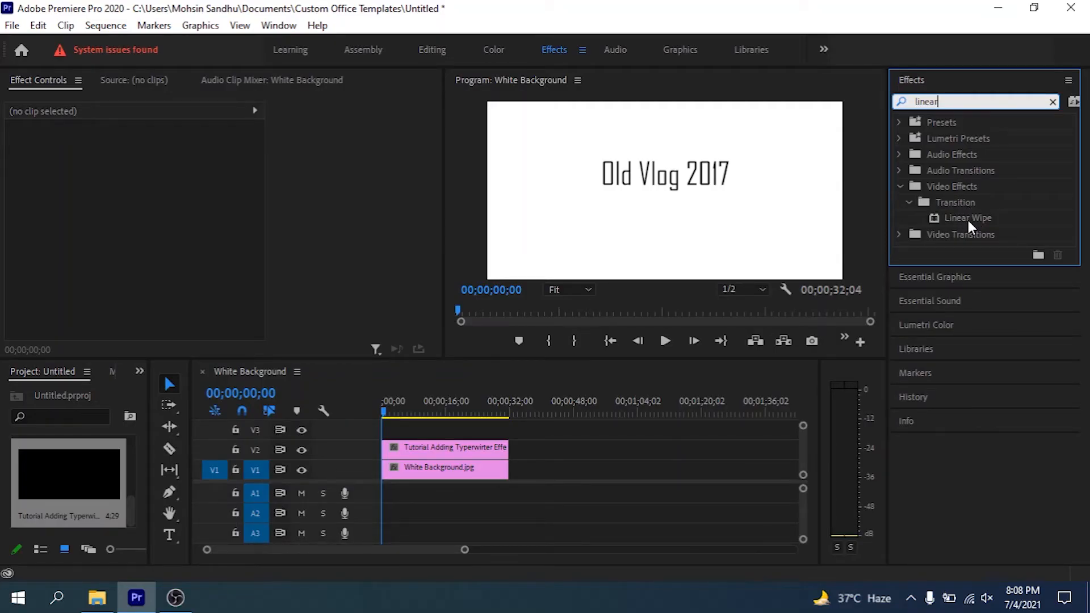
{"action": "left_click_drag", "start_coordinate": [971, 226], "coordinate": [441, 453]}
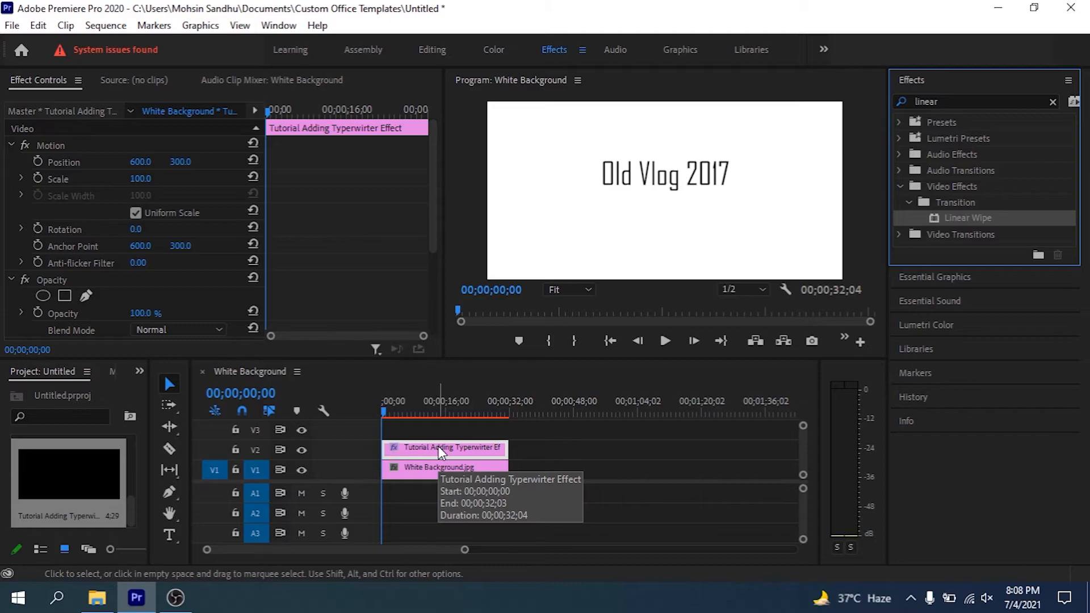
{"action": "left_click_drag", "start_coordinate": [943, 101], "coordinate": [904, 109]}
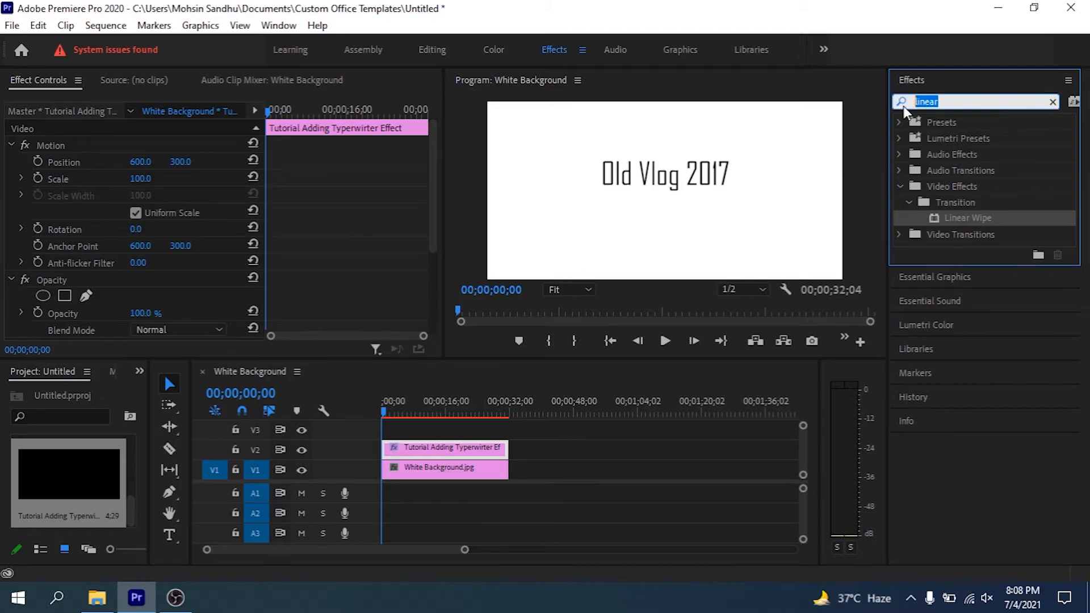
{"action": "type", "text": "linear"}
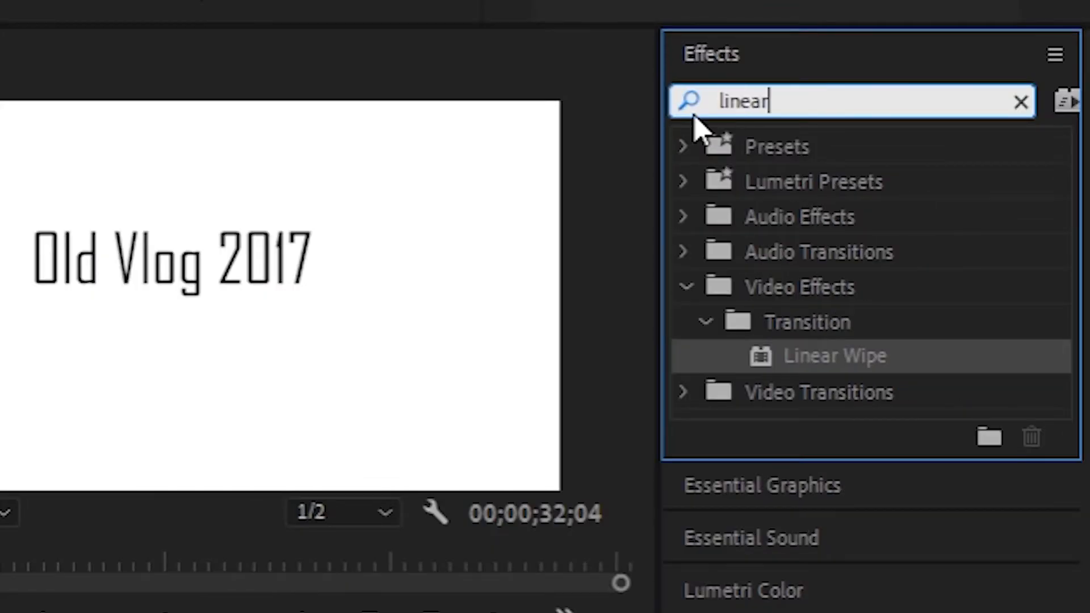
{"action": "left_click", "coordinate": [813, 356]}
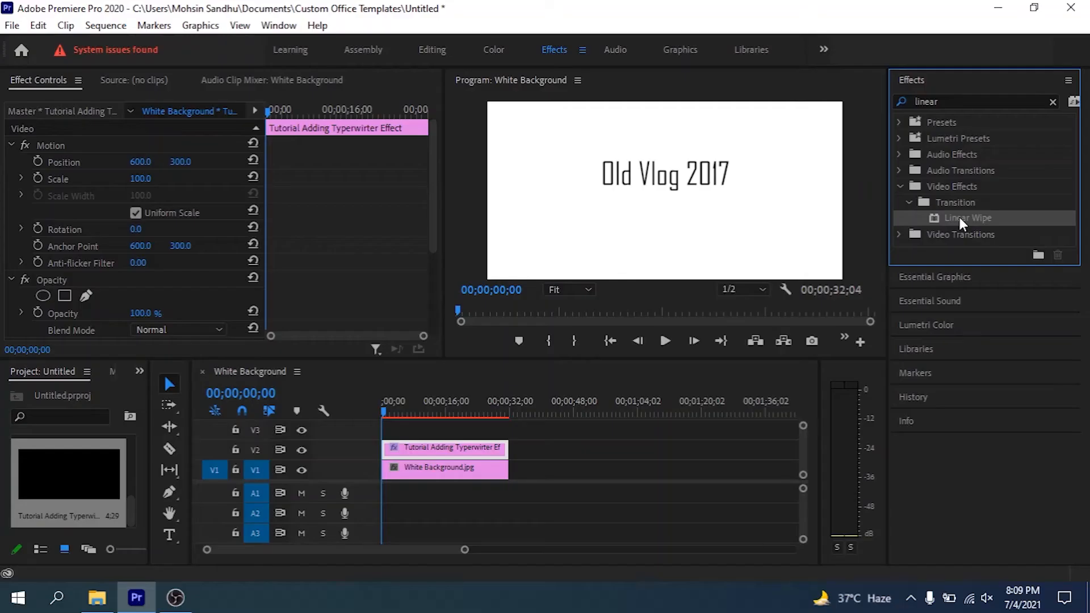
{"action": "left_click_drag", "start_coordinate": [817, 355], "coordinate": [953, 217]}
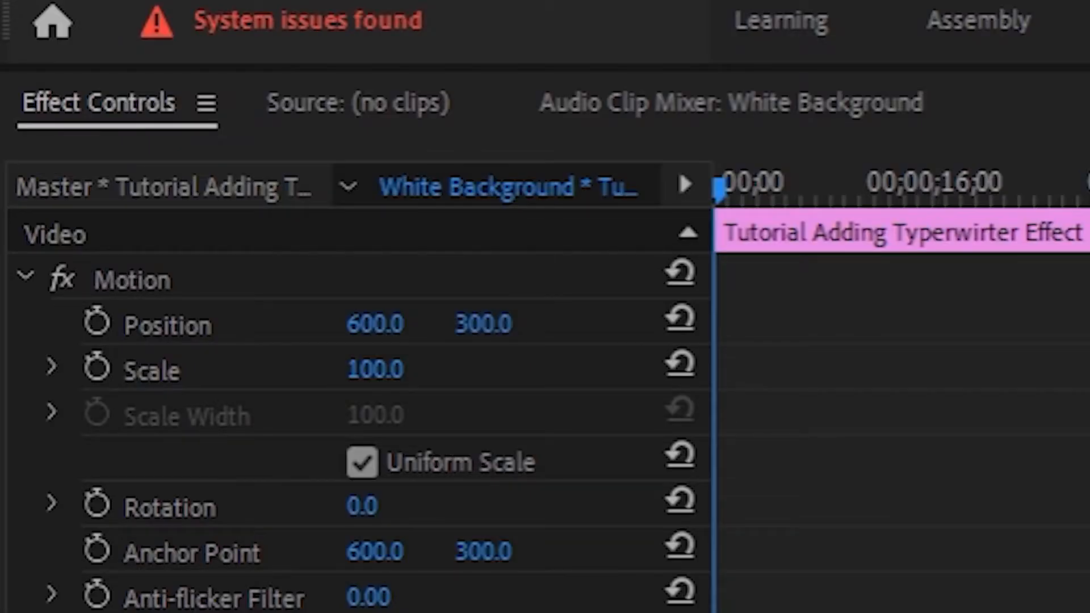
Set the title clip's Linear Wipe to a Transition Completion of 100% and a Wipe Angle of 270°.
{"action": "left_click_drag", "start_coordinate": [434, 243], "coordinate": [434, 313]}
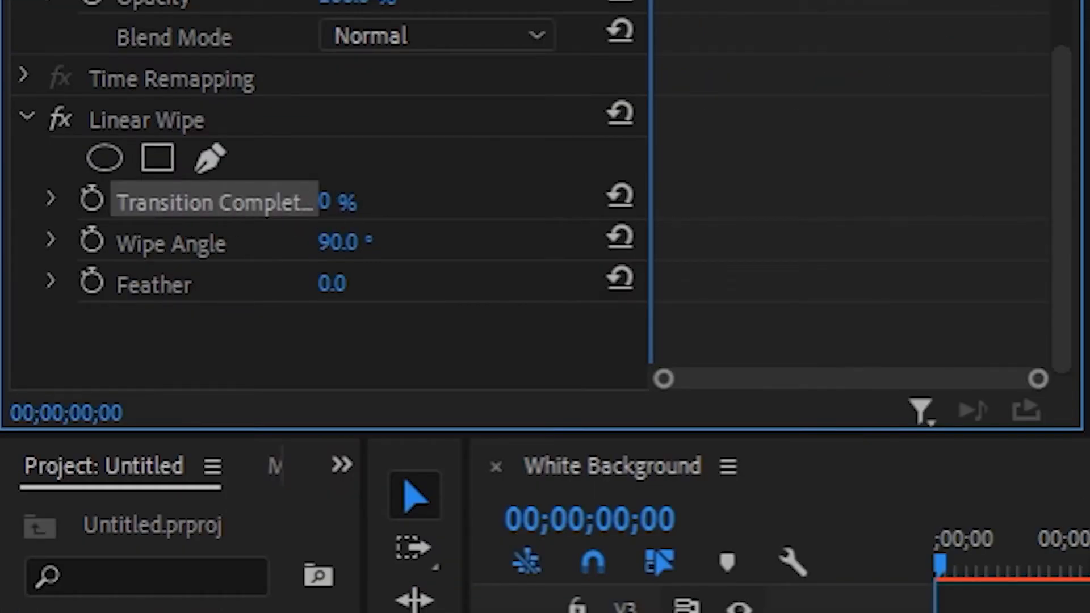
{"action": "left_click", "coordinate": [272, 398]}
{"action": "type", "text": "100"}
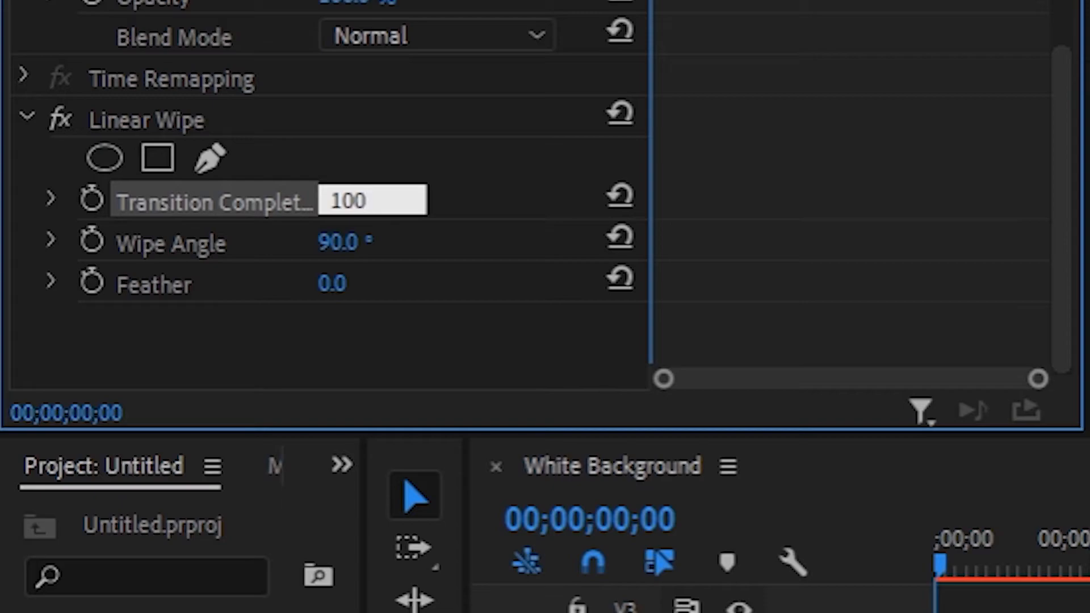
{"action": "key", "text": "Return"}
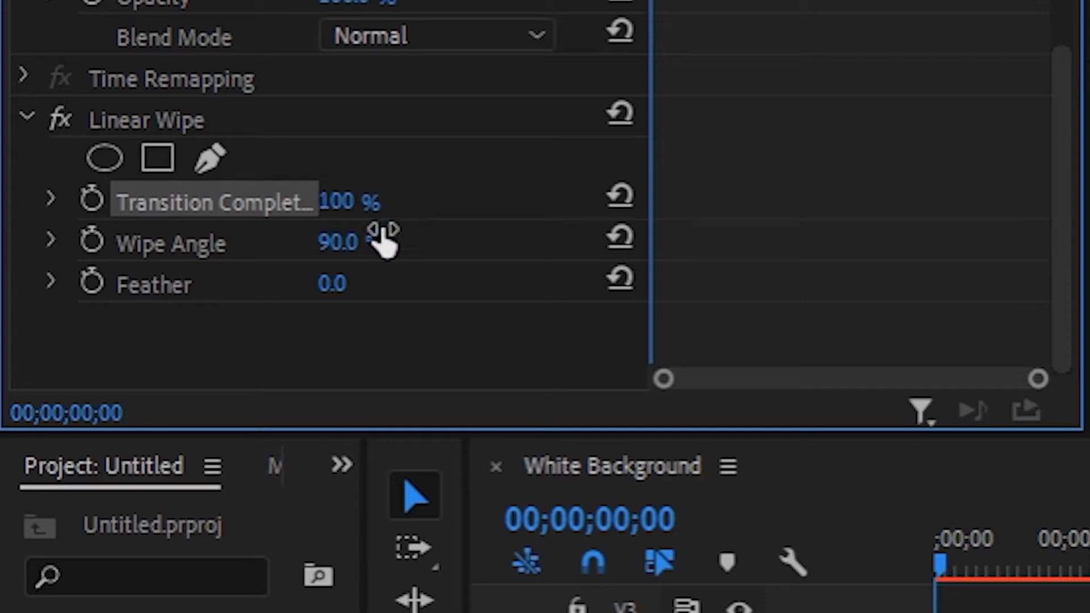
{"action": "left_click", "coordinate": [341, 243]}
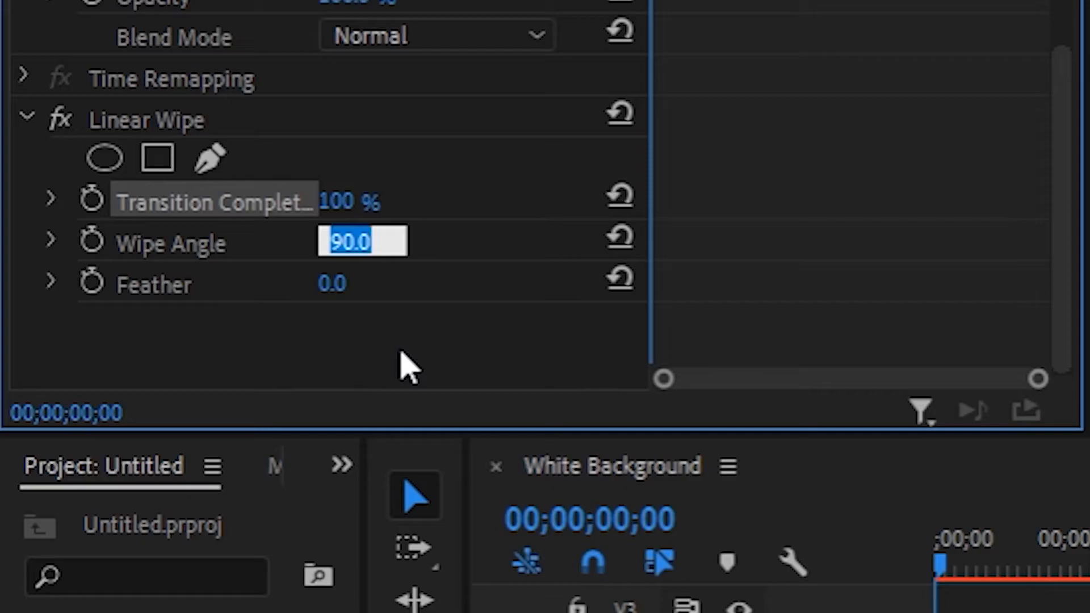
{"action": "type", "text": "270"}
{"action": "key", "text": "Return"}
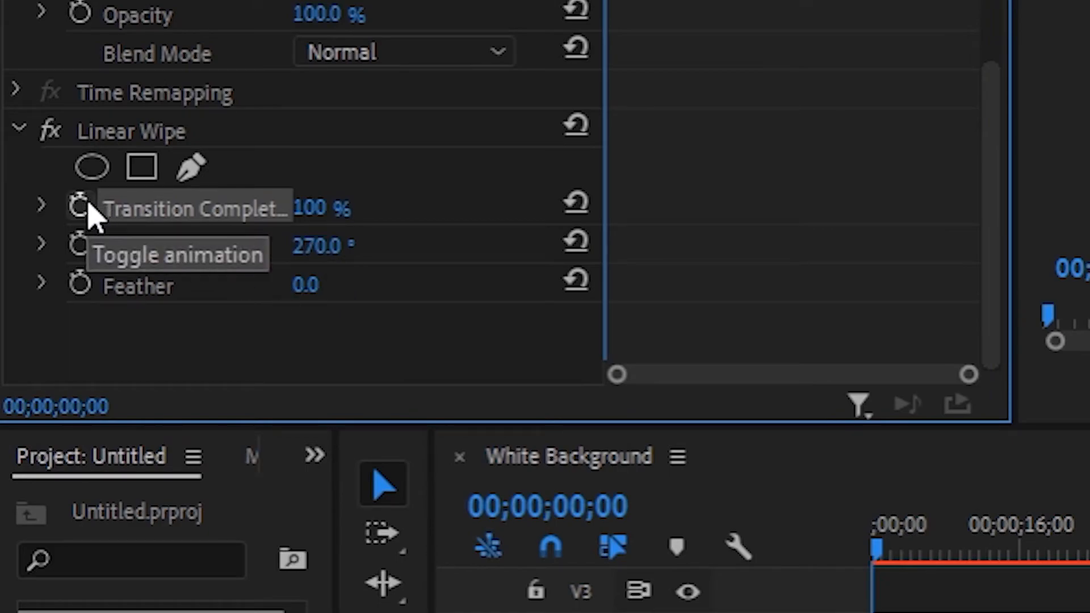
Keyframe the Linear Wipe's Transition Completion from 100% at the clip's start to 0% at its end, 00;00;32;04.
{"action": "left_click", "coordinate": [80, 211]}
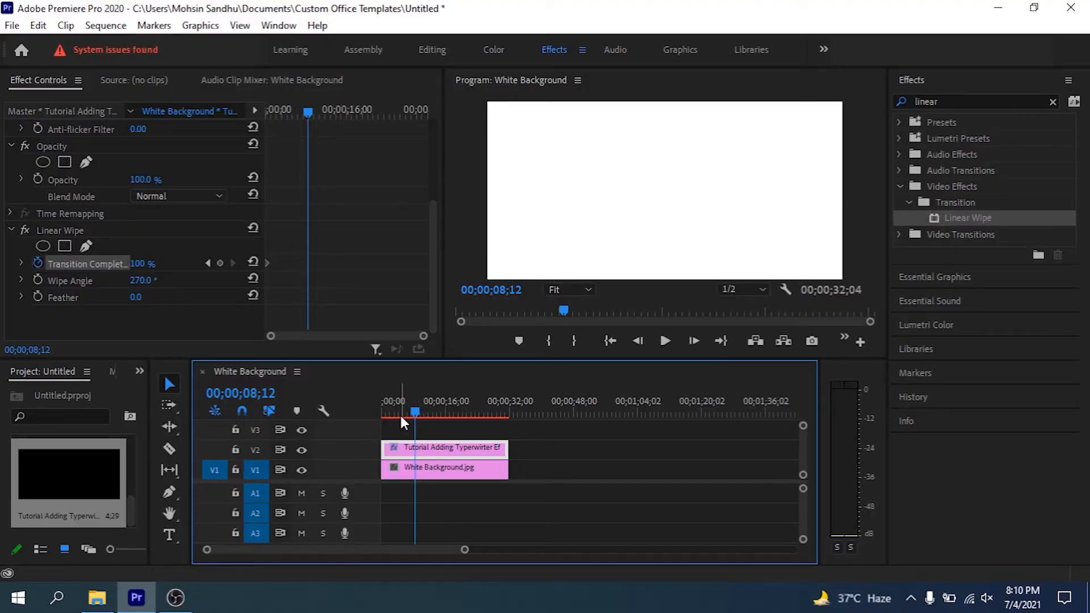
{"action": "left_click_drag", "start_coordinate": [411, 410], "coordinate": [511, 410]}
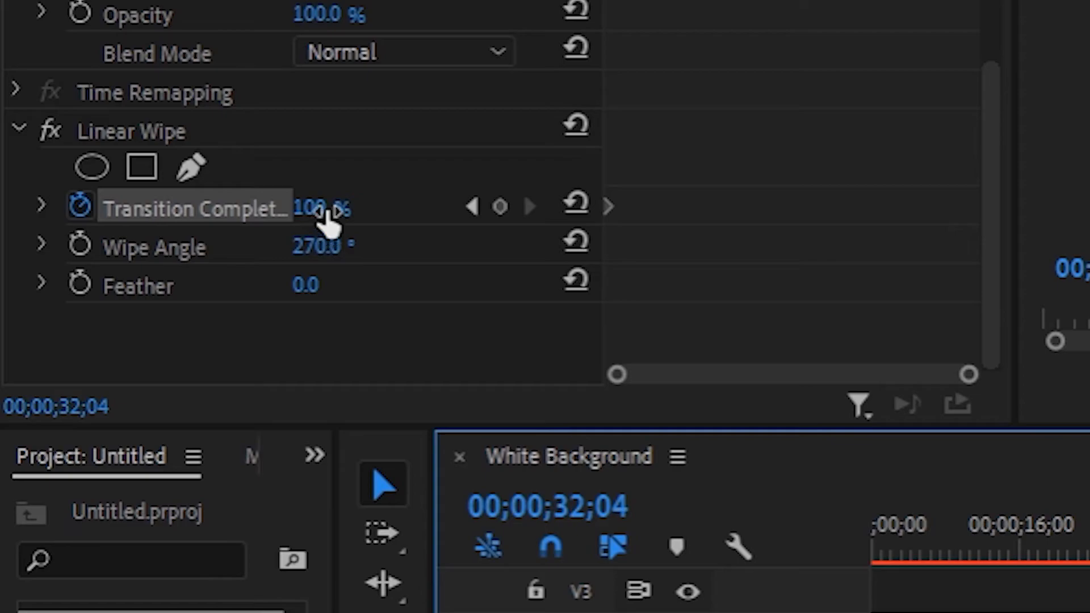
{"action": "left_click", "coordinate": [149, 265]}
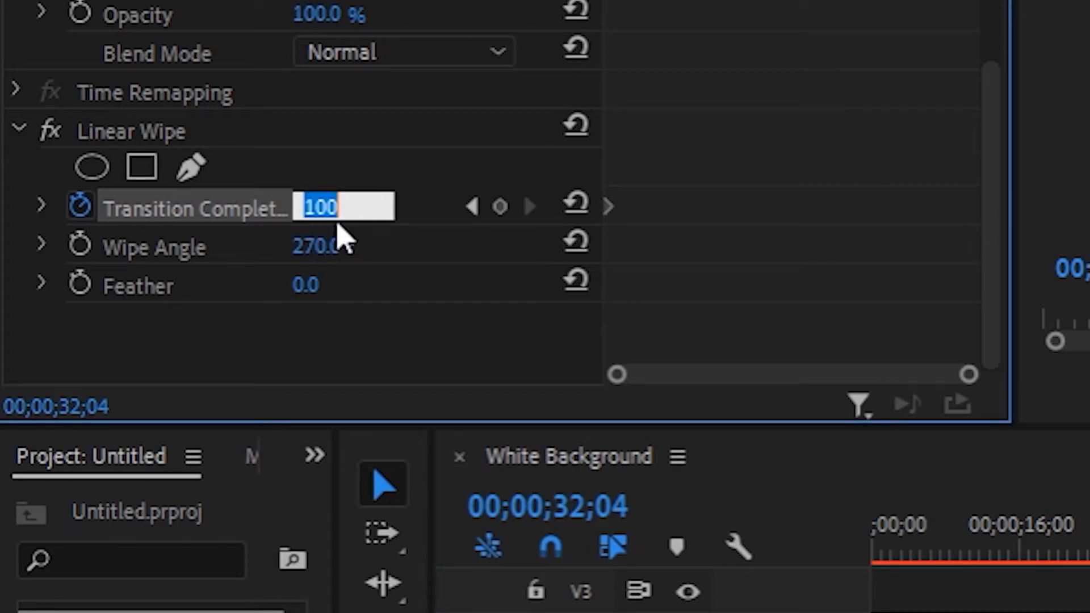
{"action": "type", "text": "0"}
{"action": "key", "text": "Return"}
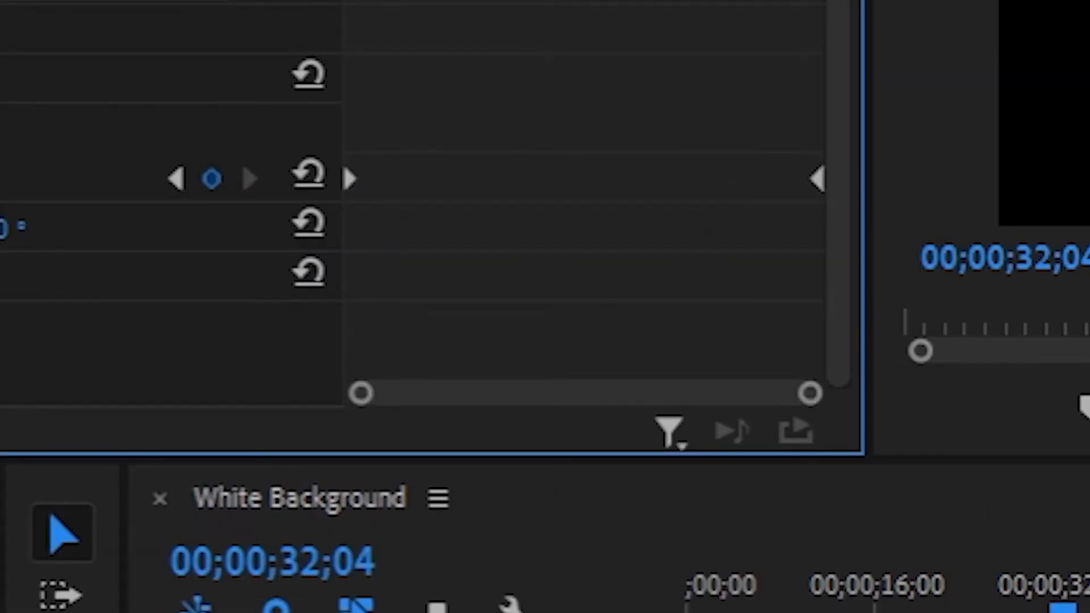
Scrub through the sequence to preview the letter-by-letter reveal of the title.
{"action": "left_click_drag", "start_coordinate": [903, 605], "coordinate": [714, 597]}
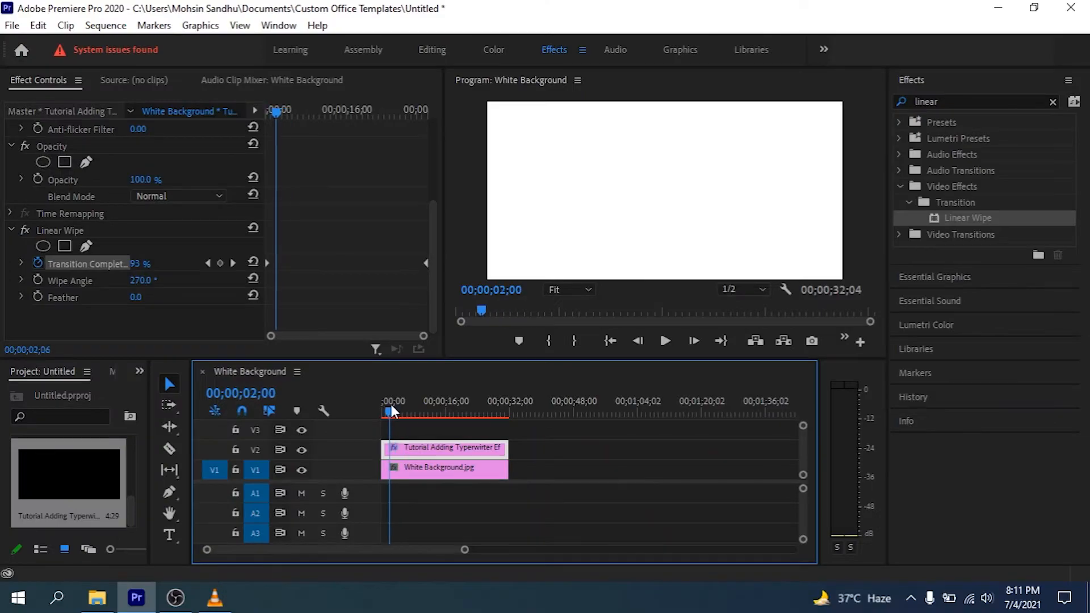
{"action": "left_click_drag", "start_coordinate": [392, 410], "coordinate": [476, 436]}
{"action": "left_click_drag", "start_coordinate": [407, 434], "coordinate": [448, 445]}
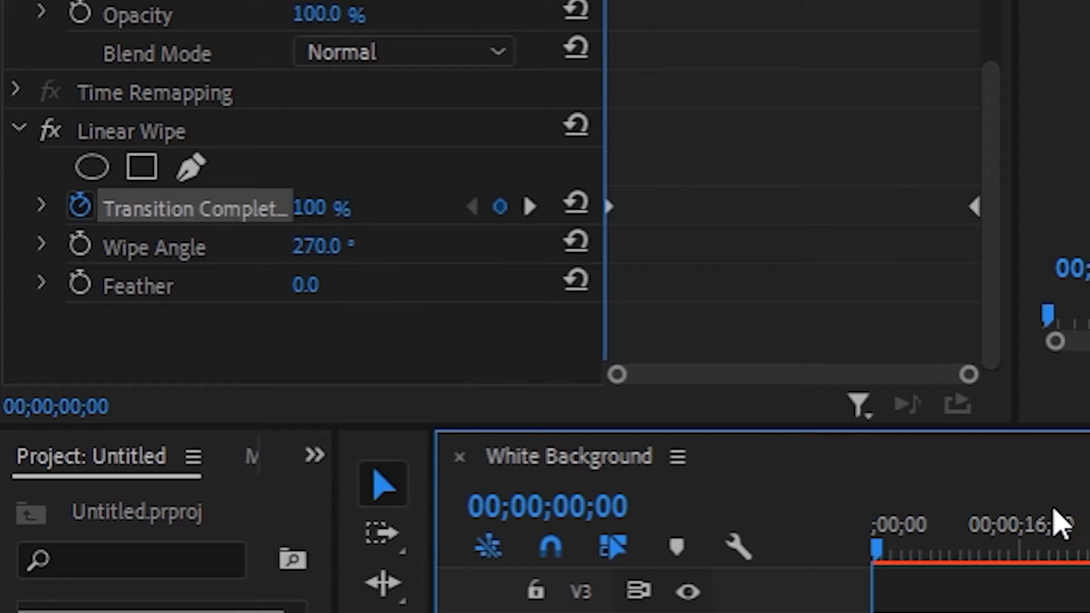
{"action": "left_click_drag", "start_coordinate": [472, 403], "coordinate": [507, 410]}
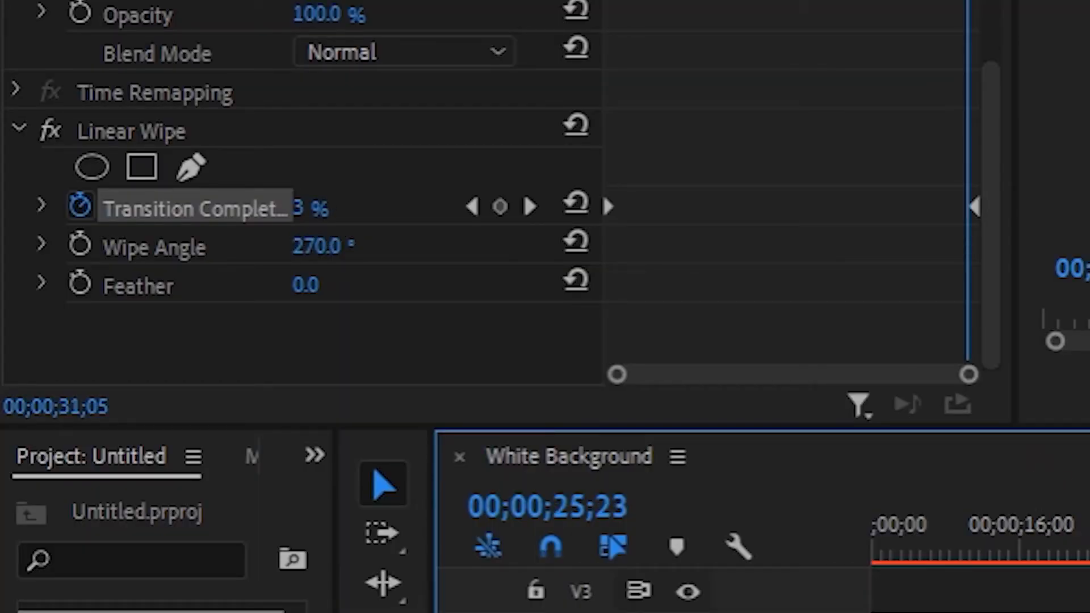
{"action": "left_click", "coordinate": [898, 560]}
{"action": "left_click_drag", "start_coordinate": [898, 559], "coordinate": [1014, 559]}
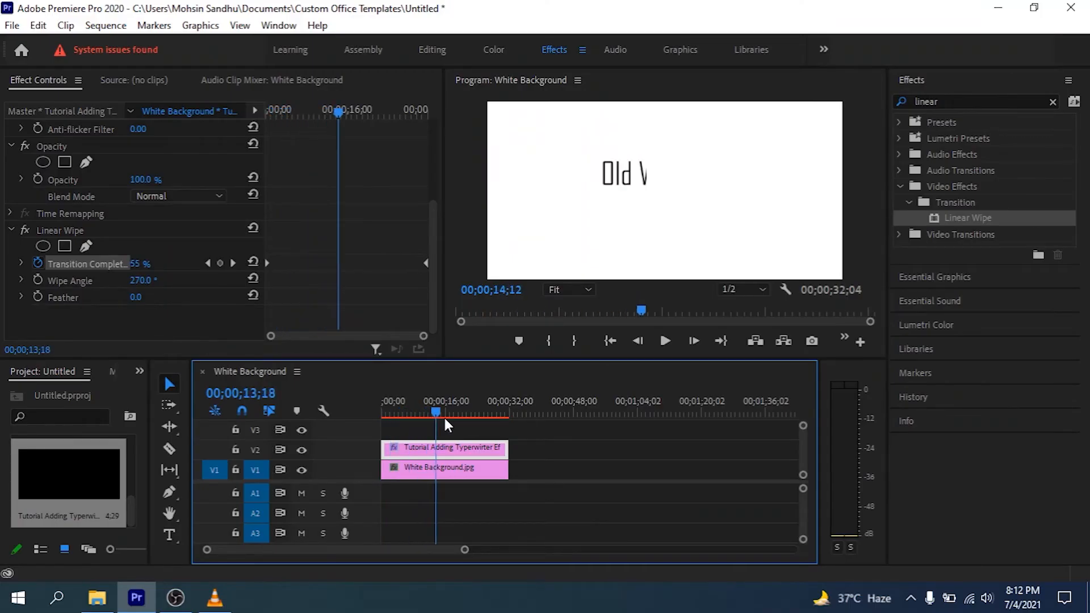
{"action": "left_click_drag", "start_coordinate": [444, 419], "coordinate": [406, 434]}
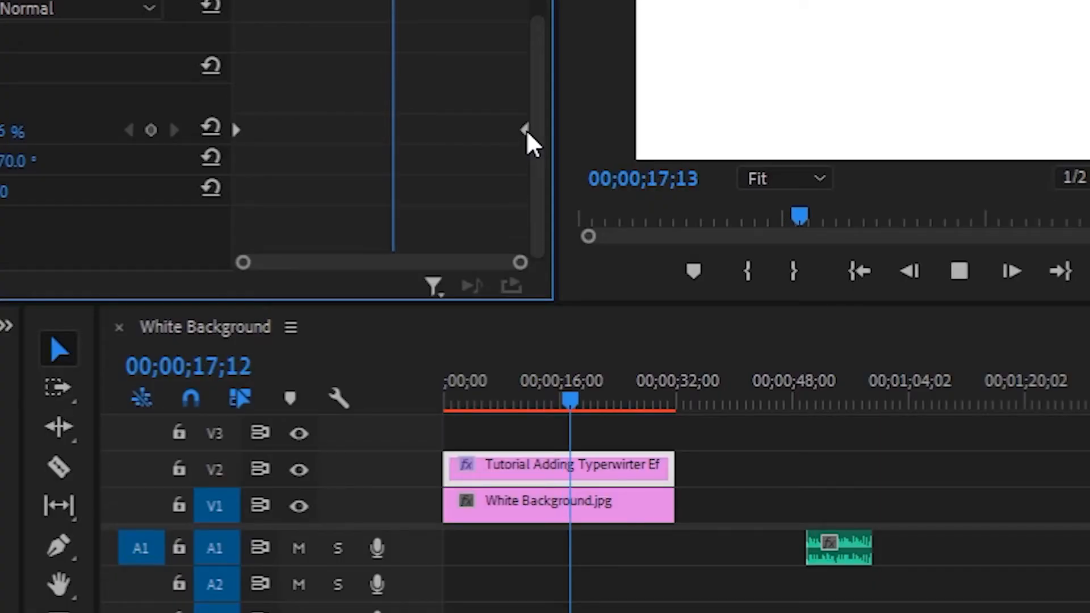
Move the ending Transition Completion keyframe earlier, to about 23 seconds, and preview the faster text reveal.
{"action": "left_click_drag", "start_coordinate": [525, 130], "coordinate": [445, 131]}
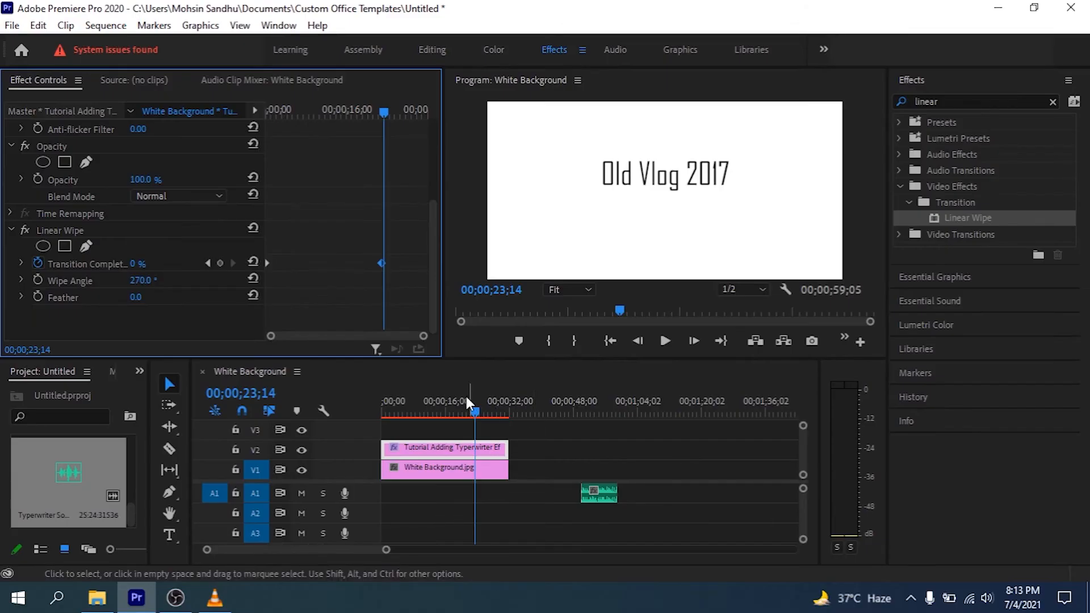
{"action": "left_click", "coordinate": [509, 380]}
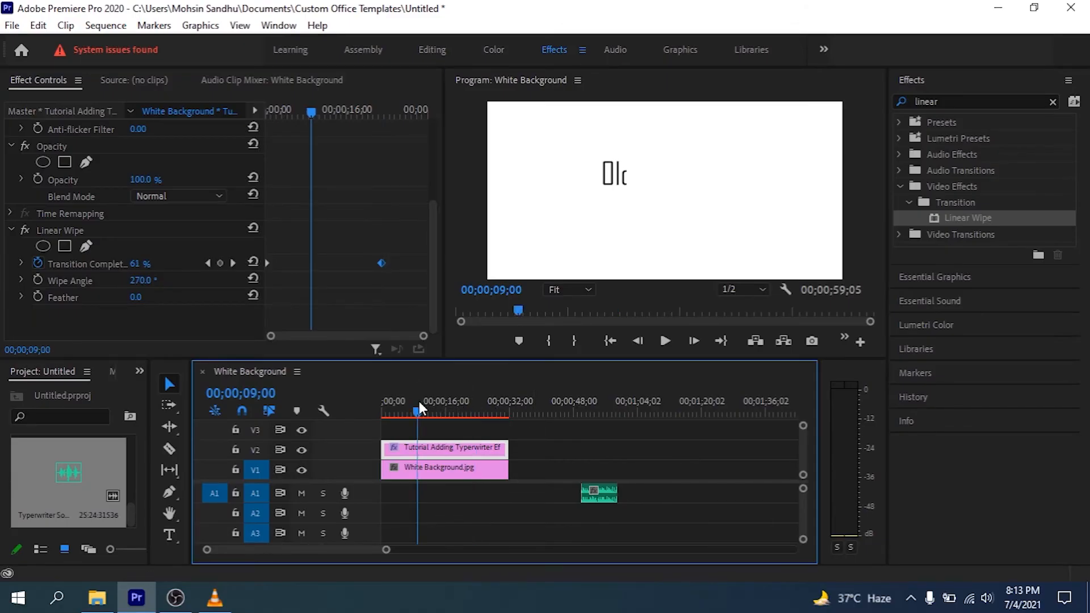
{"action": "key", "text": "space"}
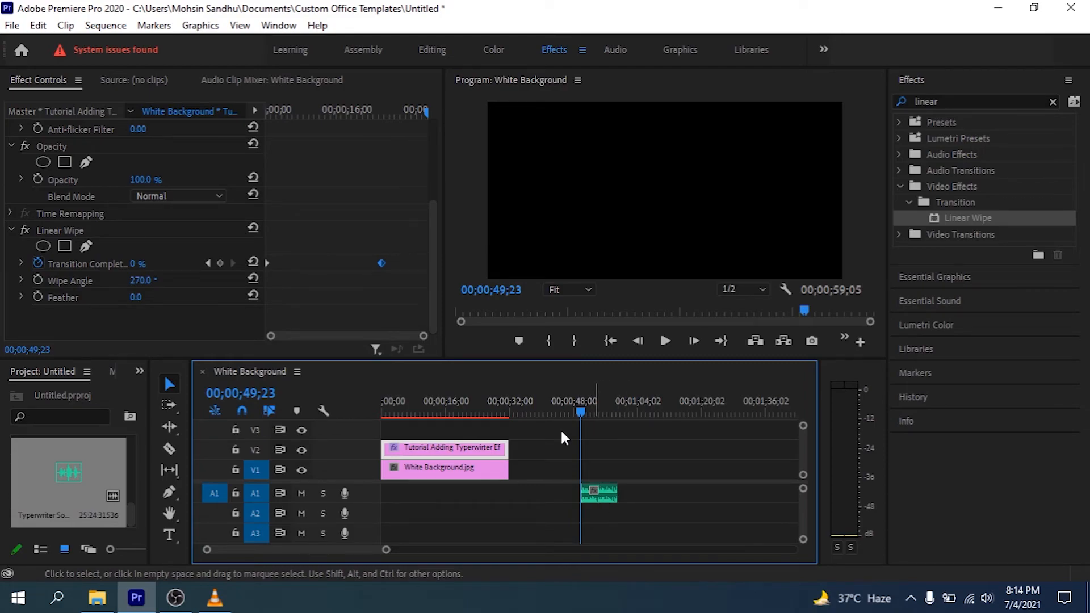
Move the typewriter sound clip on A1 to the start of the sequence, beneath the title and background clips.
{"action": "mouse_move", "coordinate": [403, 408]}
{"action": "left_mouse_down"}
{"action": "mouse_move", "coordinate": [387, 408]}
{"action": "mouse_move", "coordinate": [410, 405]}
{"action": "left_mouse_up"}
{"action": "left_click_drag", "start_coordinate": [601, 493], "coordinate": [418, 492]}
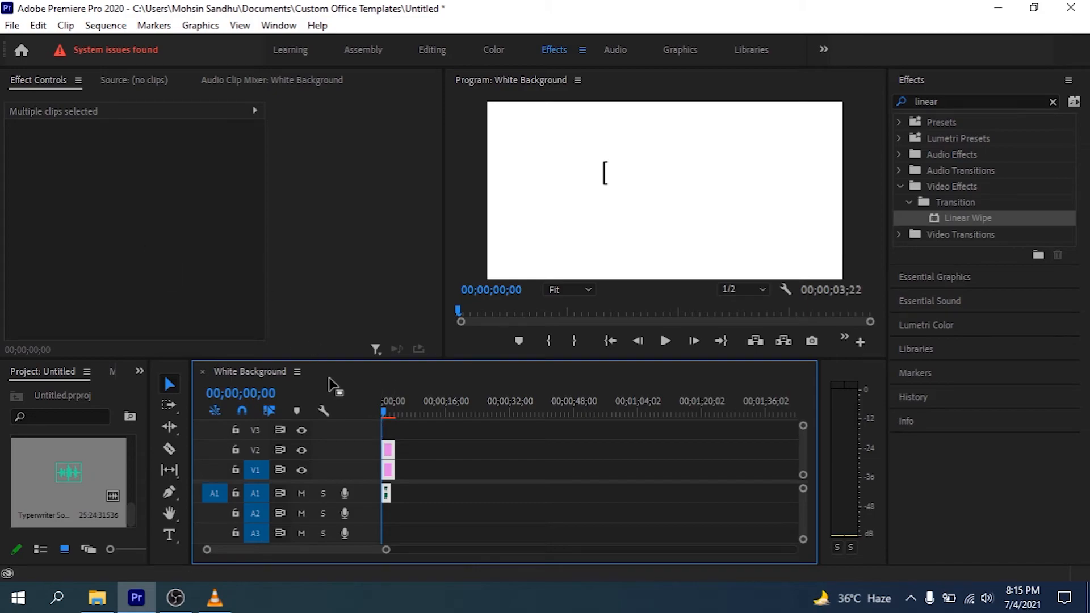
{"action": "left_click", "coordinate": [420, 476]}
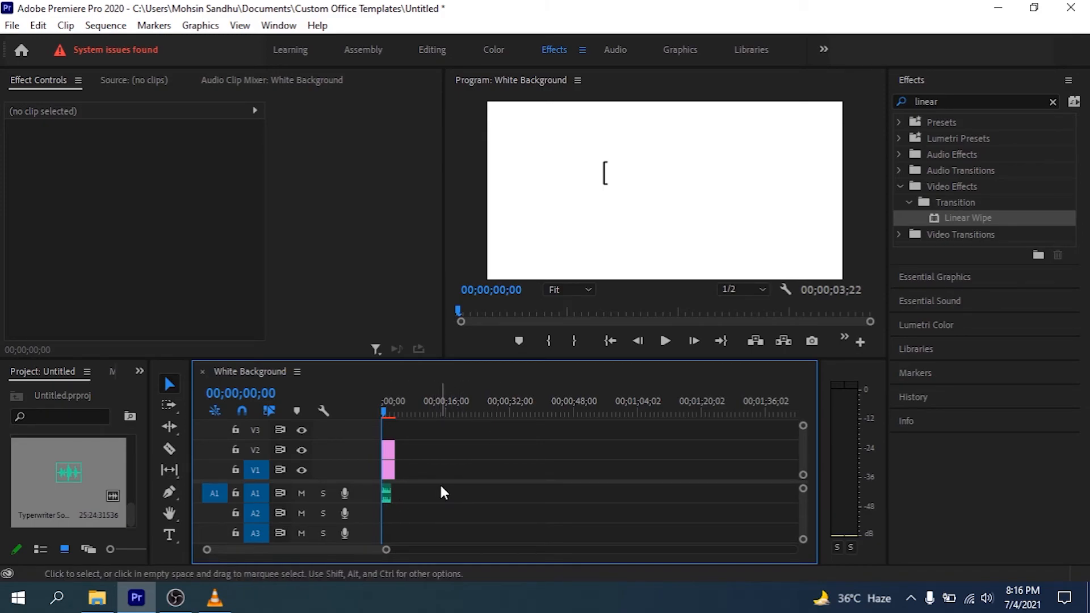
Play the sequence from the start several times to check the text reveal against the typewriter sound.
{"action": "key", "text": "space"}
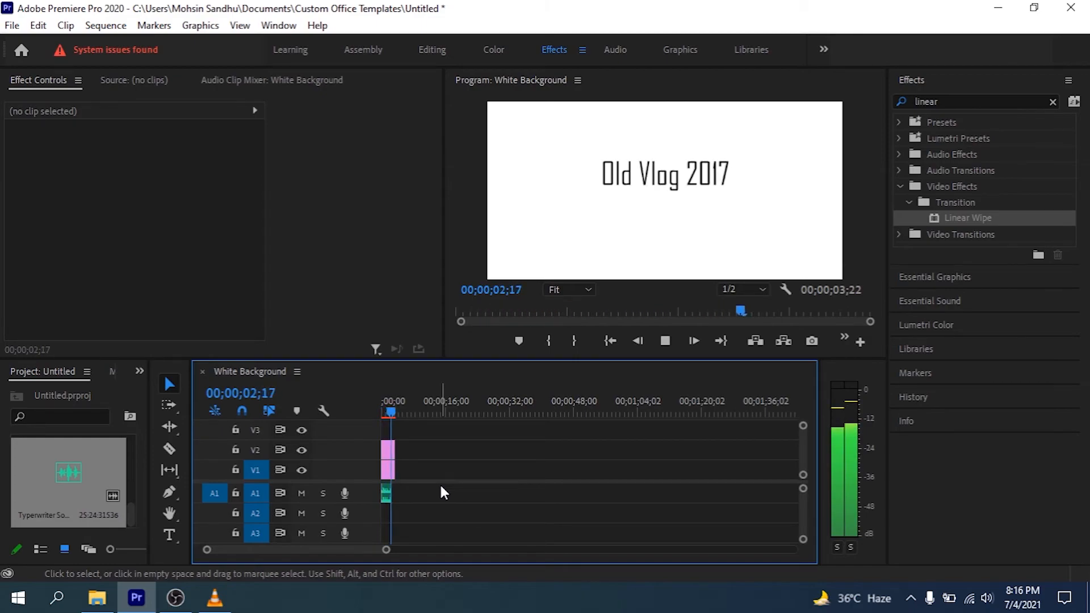
{"action": "key", "text": "space"}
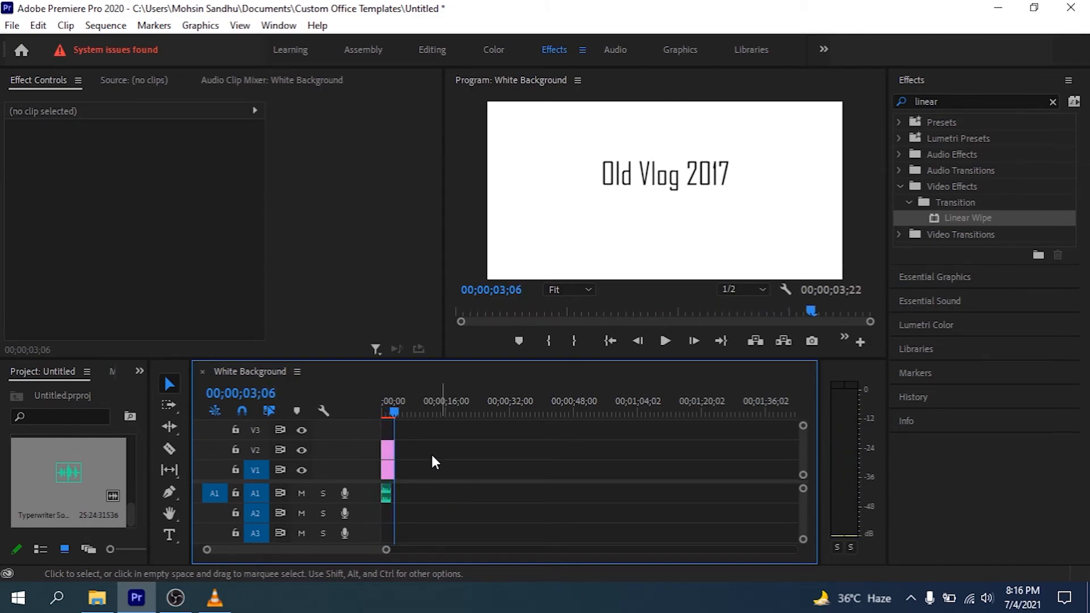
{"action": "left_click_drag", "start_coordinate": [397, 412], "coordinate": [349, 406]}
{"action": "key", "text": "space"}
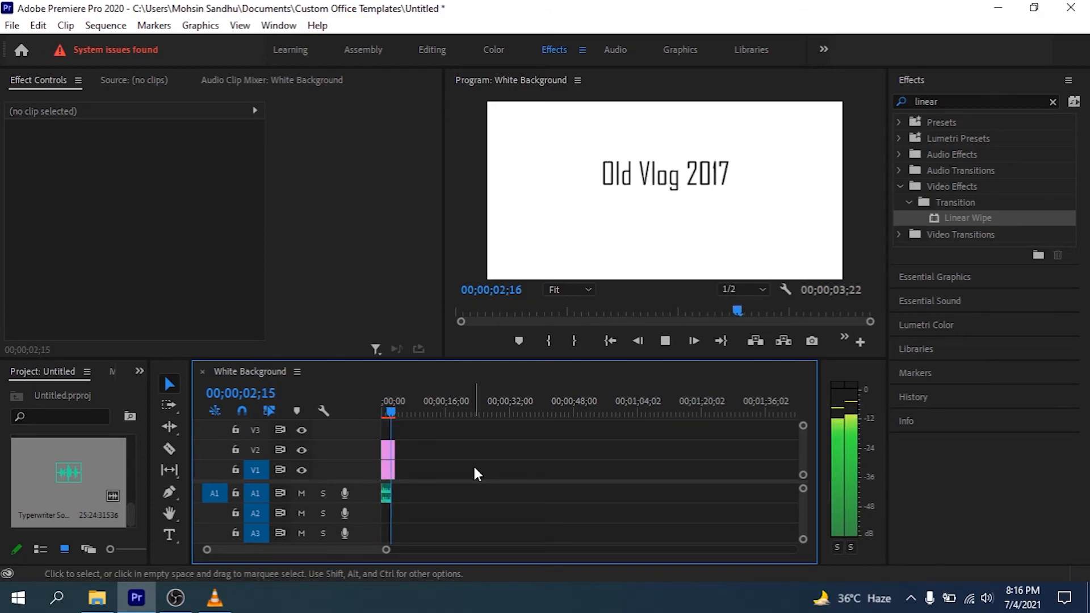
{"action": "key", "text": "space"}
{"action": "left_click_drag", "start_coordinate": [416, 414], "coordinate": [376, 408]}
{"action": "key", "text": "space"}
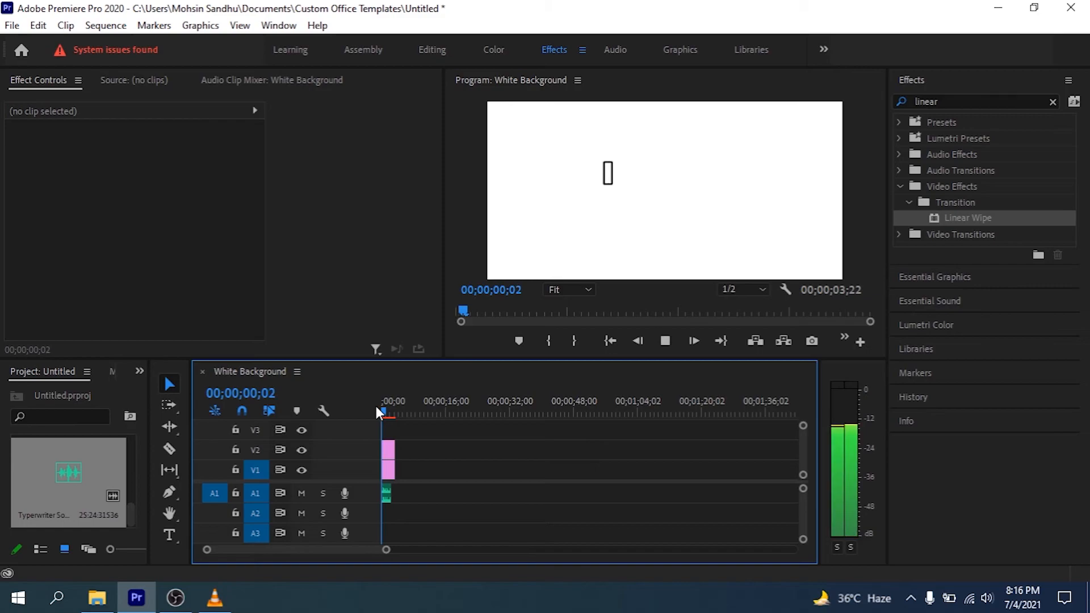
Scale the White Background clip down to 39 while viewing the frame at 00;00;00;18.
{"action": "left_click", "coordinate": [407, 410]}
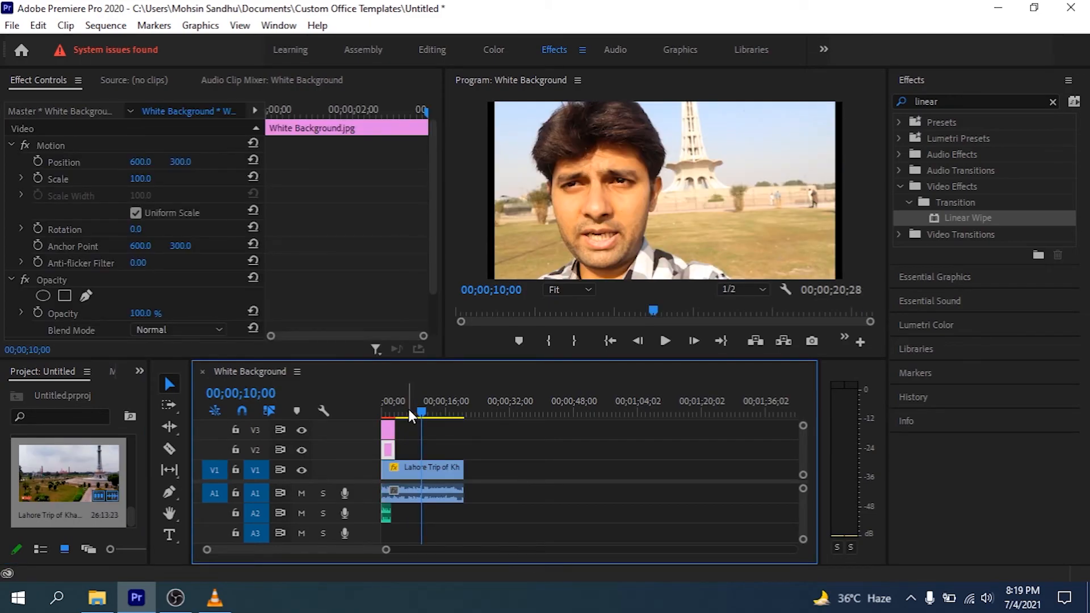
{"action": "left_click_drag", "start_coordinate": [408, 409], "coordinate": [386, 416]}
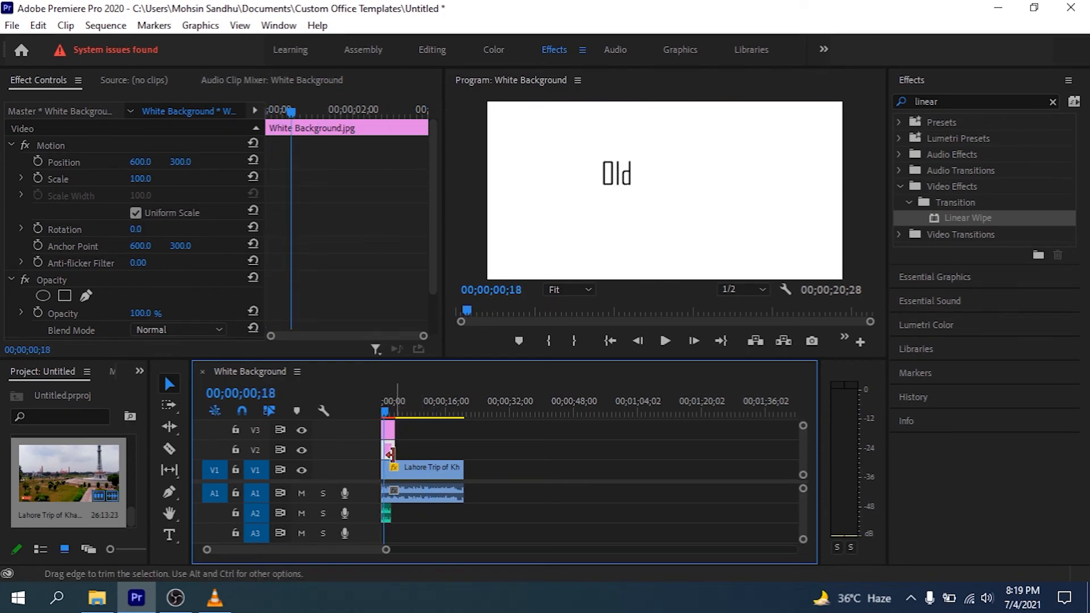
{"action": "left_click_drag", "start_coordinate": [140, 179], "coordinate": [106, 179]}
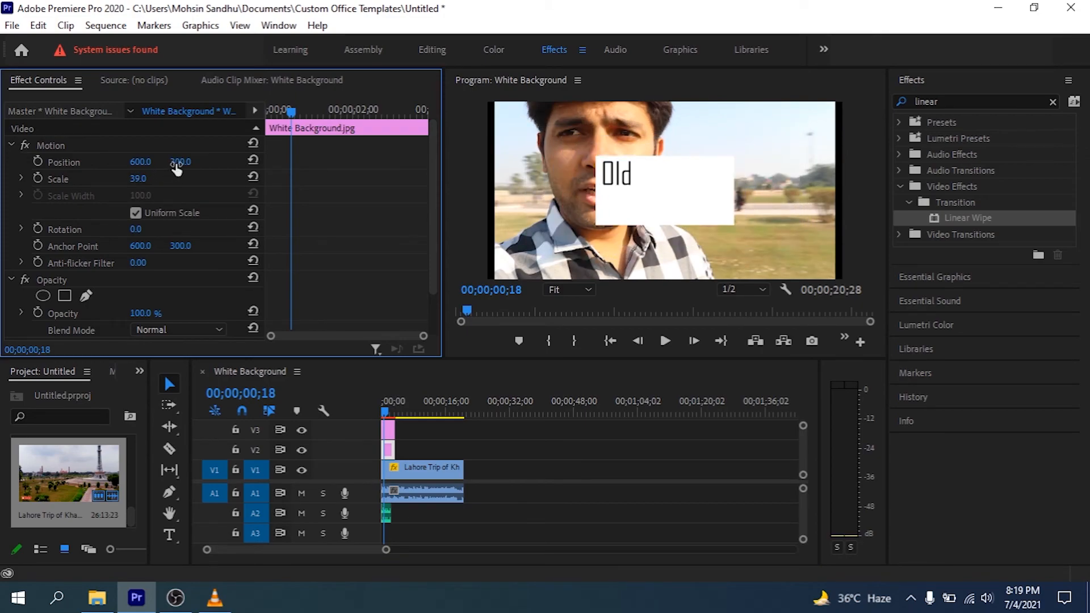
Turn off uniform scaling for the White Background clip and set scale height 22, scale width 42, position 313, 511 and opacity 61%.
{"action": "left_click", "coordinate": [159, 213]}
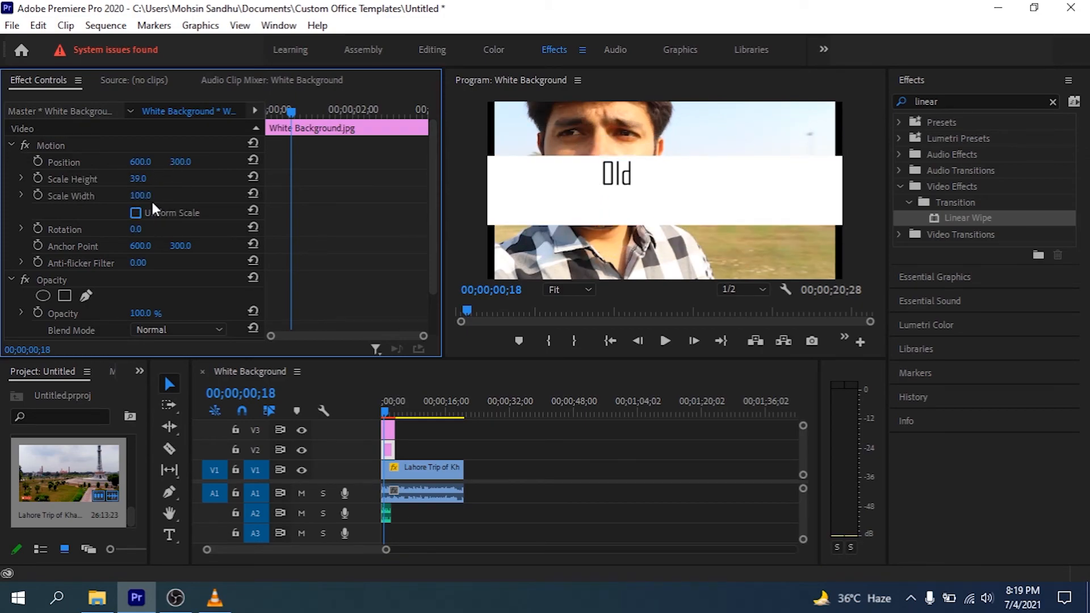
{"action": "left_click_drag", "start_coordinate": [140, 196], "coordinate": [139, 195]}
{"action": "left_click_drag", "start_coordinate": [152, 196], "coordinate": [174, 167]}
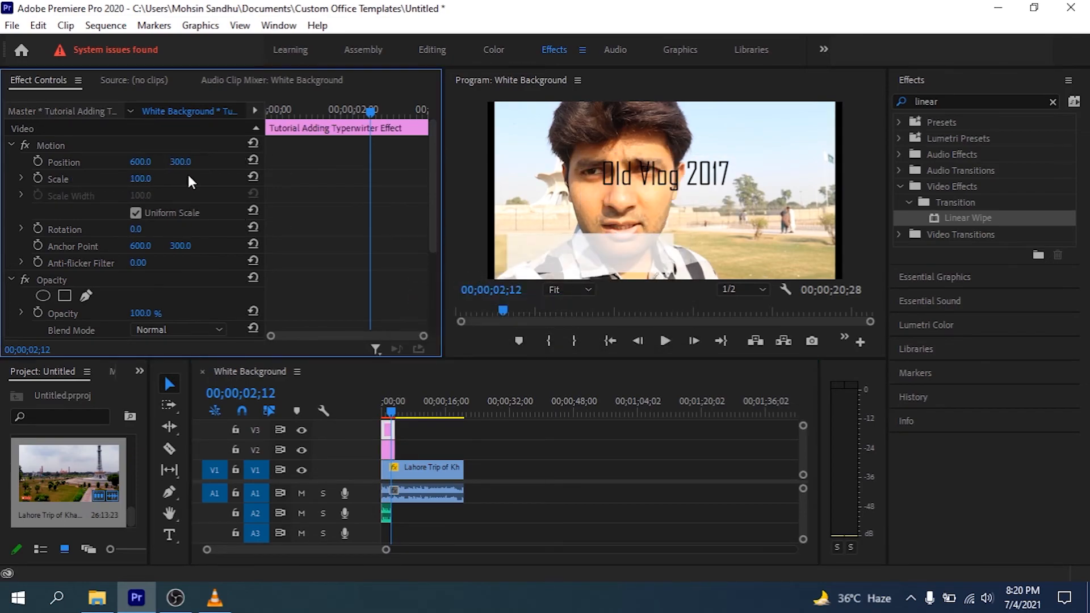
Position the "Old Vlog 2017" title over the white box at 321, 571.
{"action": "left_click_drag", "start_coordinate": [180, 162], "coordinate": [227, 162]}
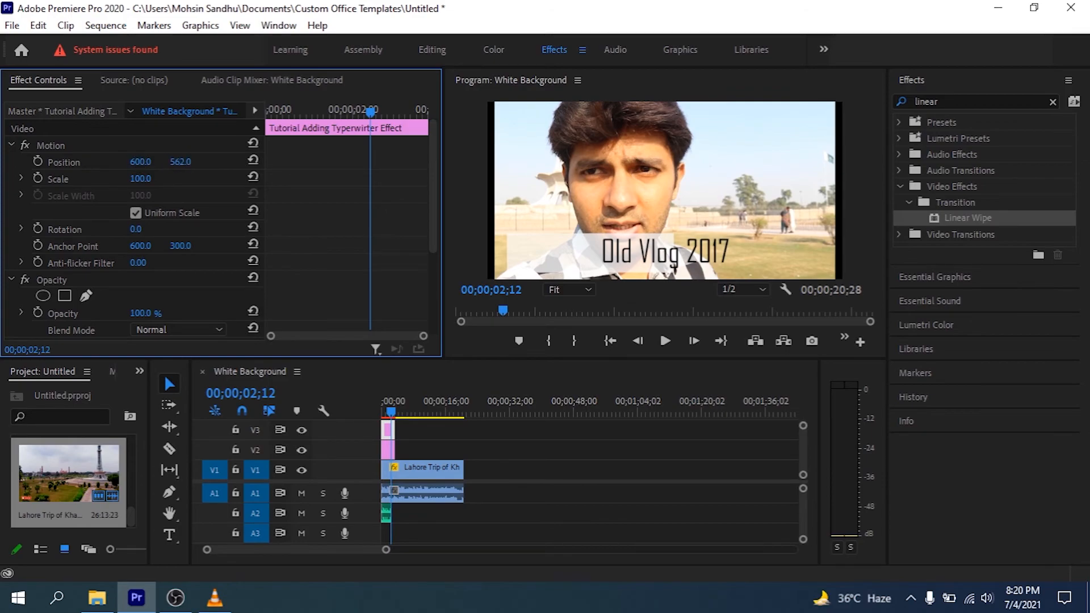
{"action": "left_click_drag", "start_coordinate": [140, 162], "coordinate": [88, 162]}
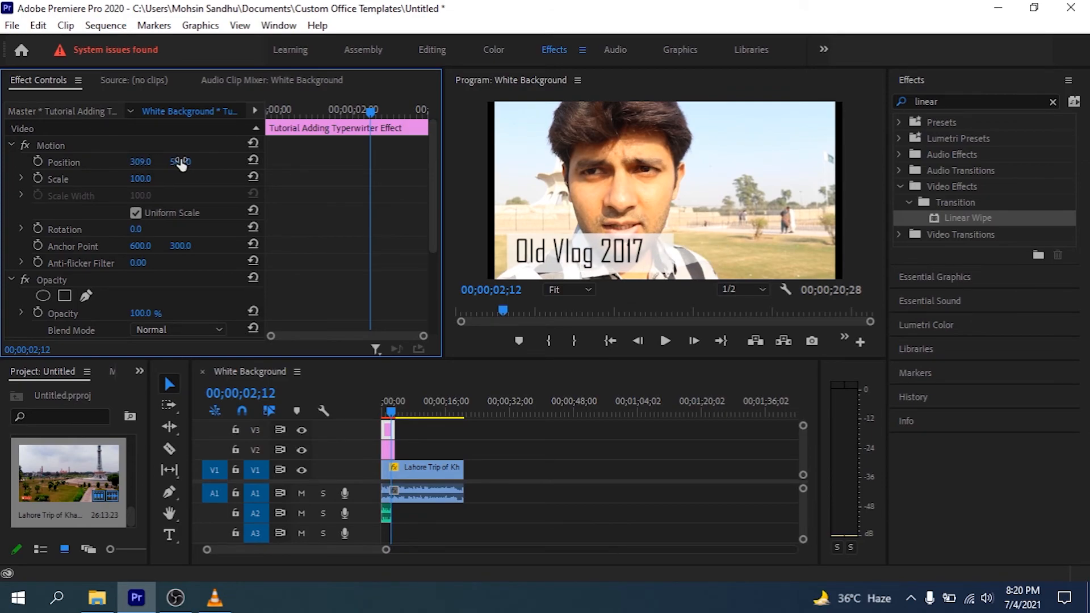
{"action": "left_click_drag", "start_coordinate": [182, 164], "coordinate": [147, 162]}
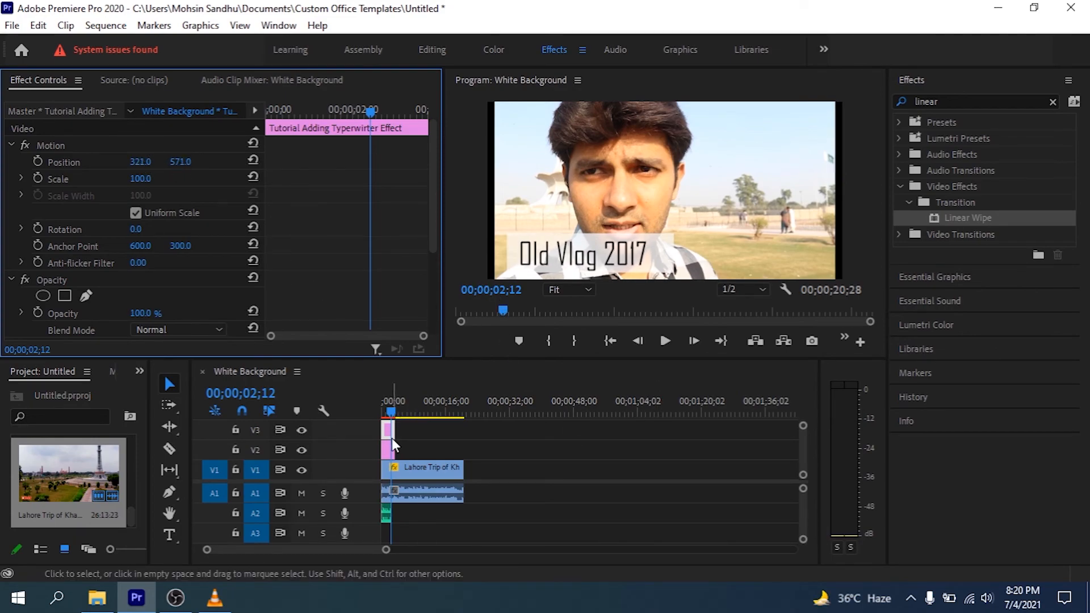
Select the White Background clip and play the sequence from the start twice to check the typed title over the box.
{"action": "left_click", "coordinate": [388, 455]}
{"action": "key", "text": "Home"}
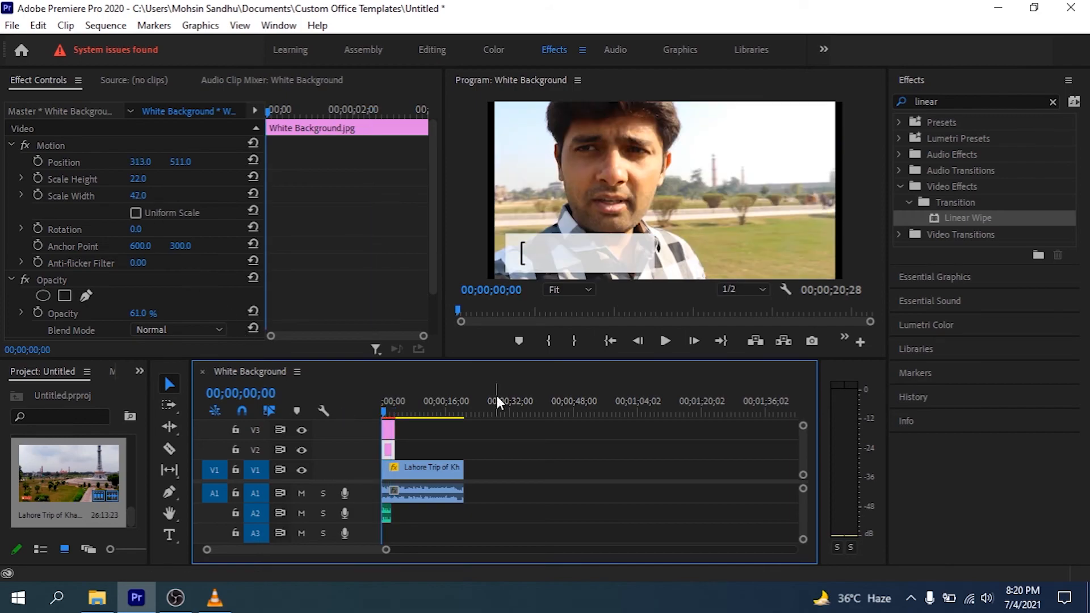
{"action": "key", "text": "space"}
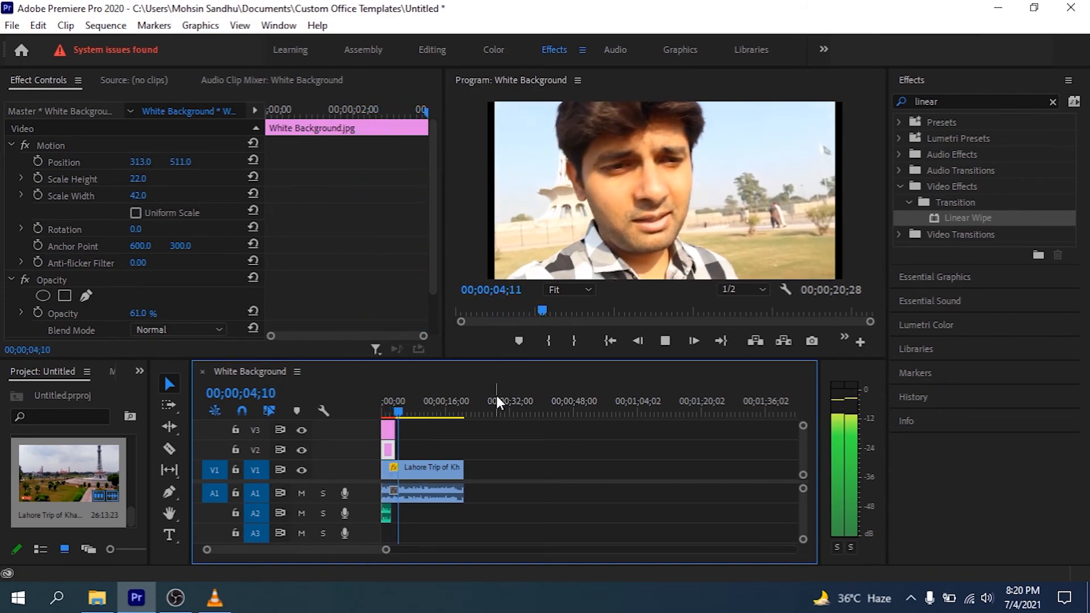
{"action": "key", "text": "space"}
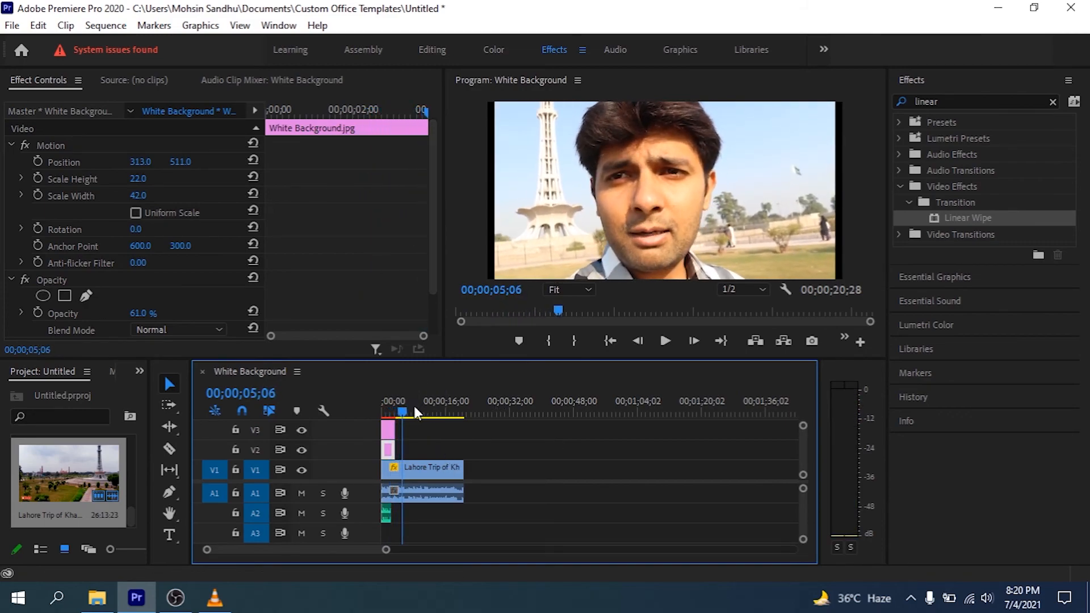
{"action": "key", "text": "Home"}
{"action": "key", "text": "space"}
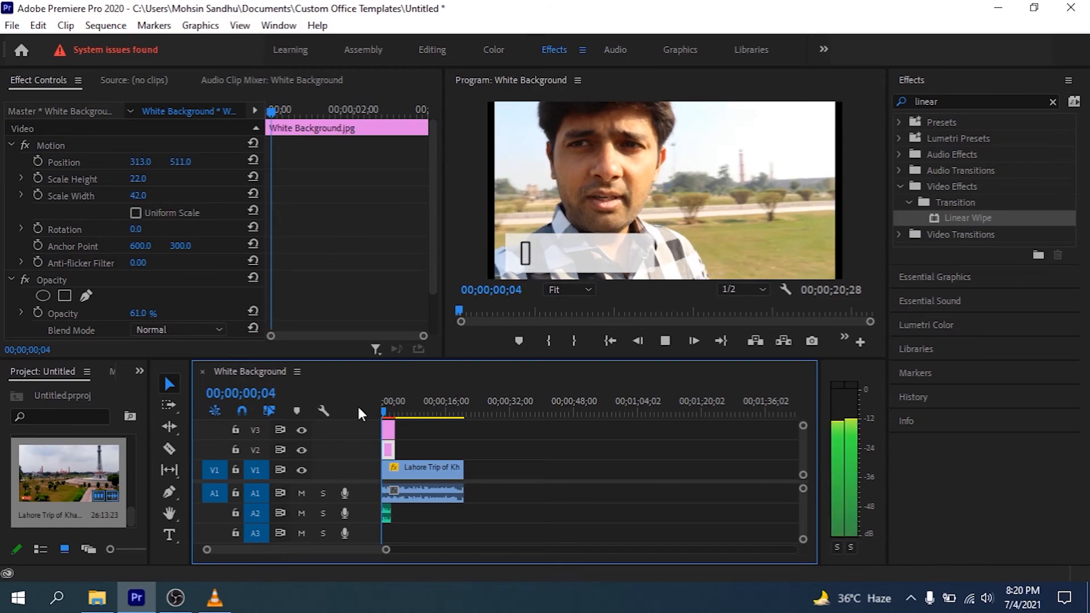